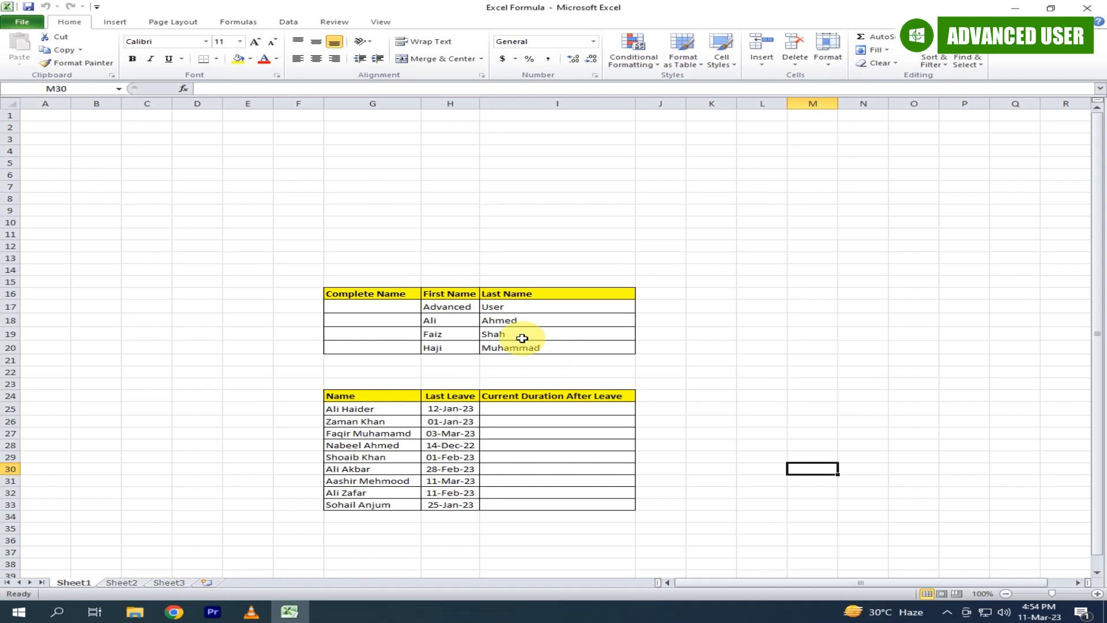
Switch to ChatGPT in Chrome and ask it "tell me names of top 10 video editing software".
{"action": "key", "text": "alt+Tab"}
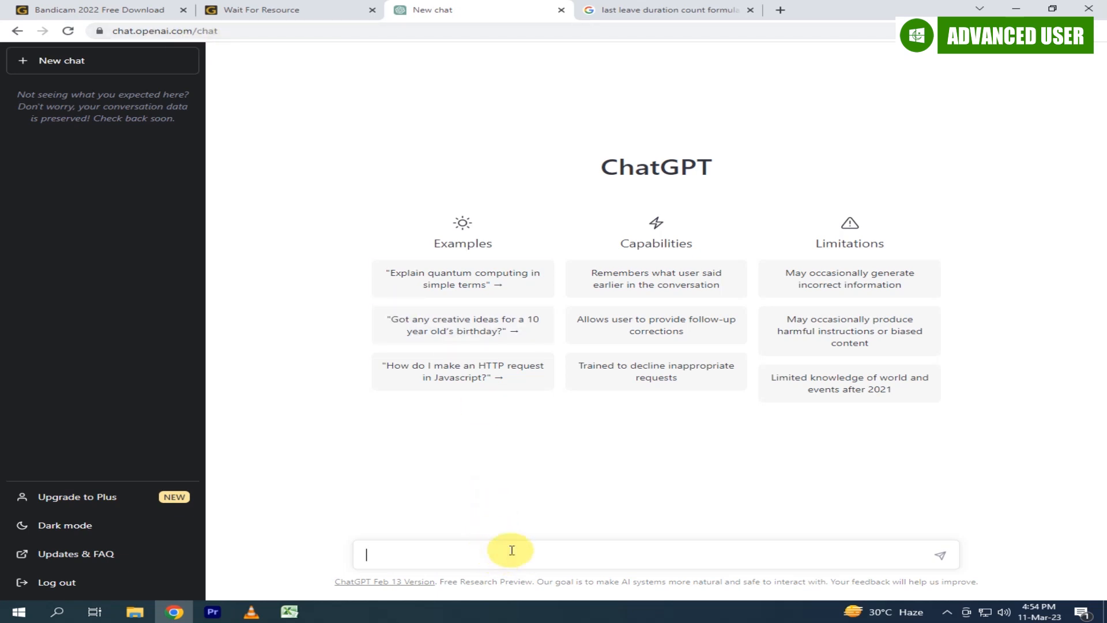
{"action": "type", "text": "tell me names of top 1"}
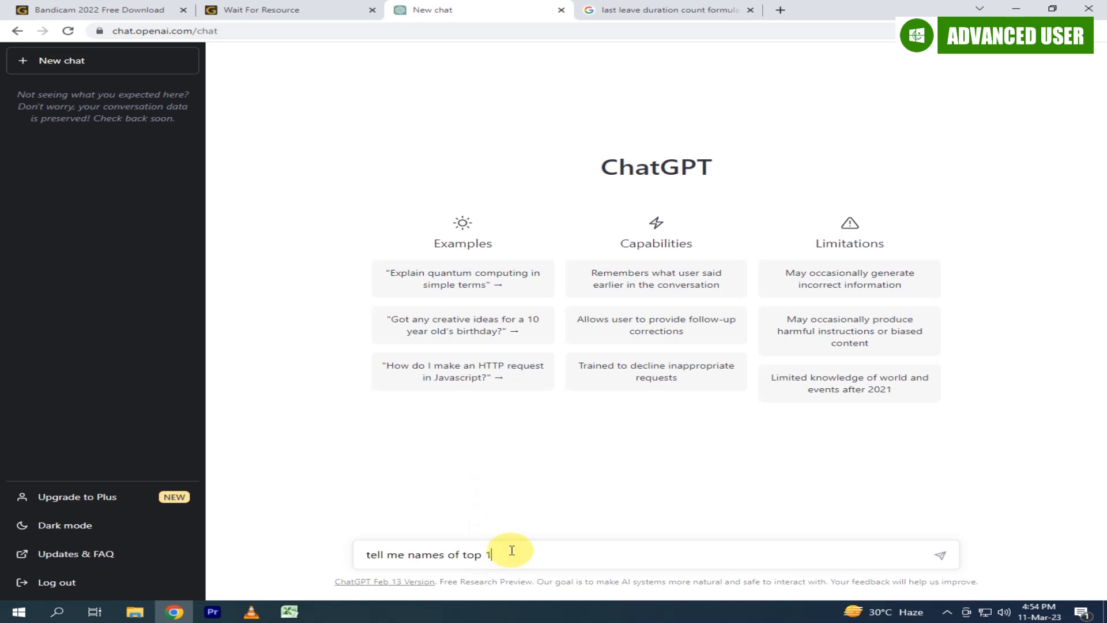
{"action": "type", "text": "0 video editing software"}
{"action": "key", "text": "Return"}
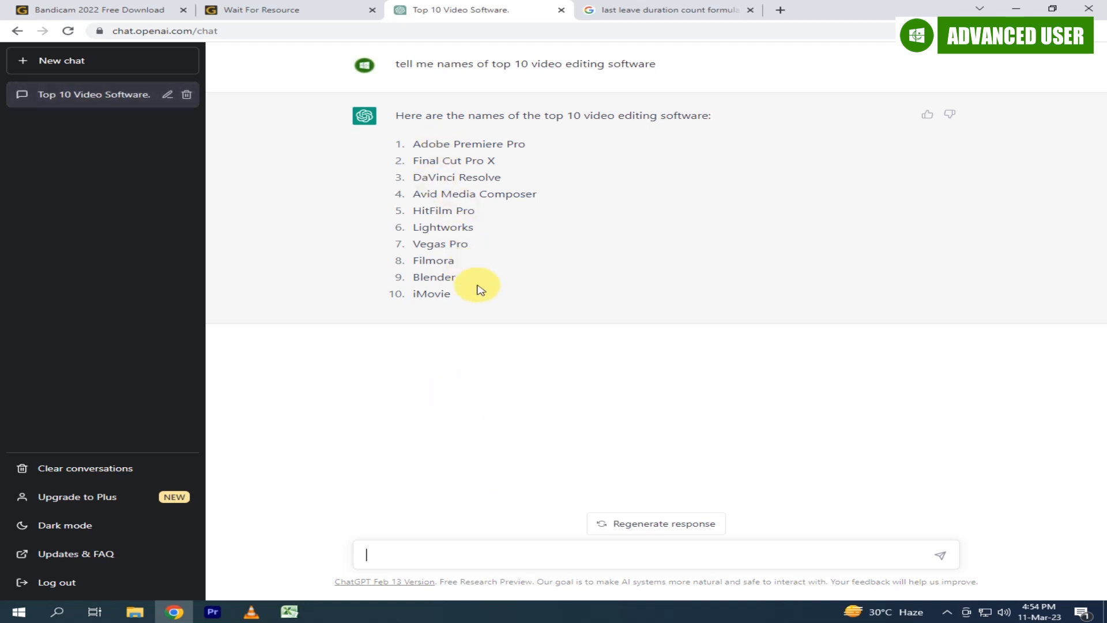
{"action": "left_click", "coordinate": [290, 611]}
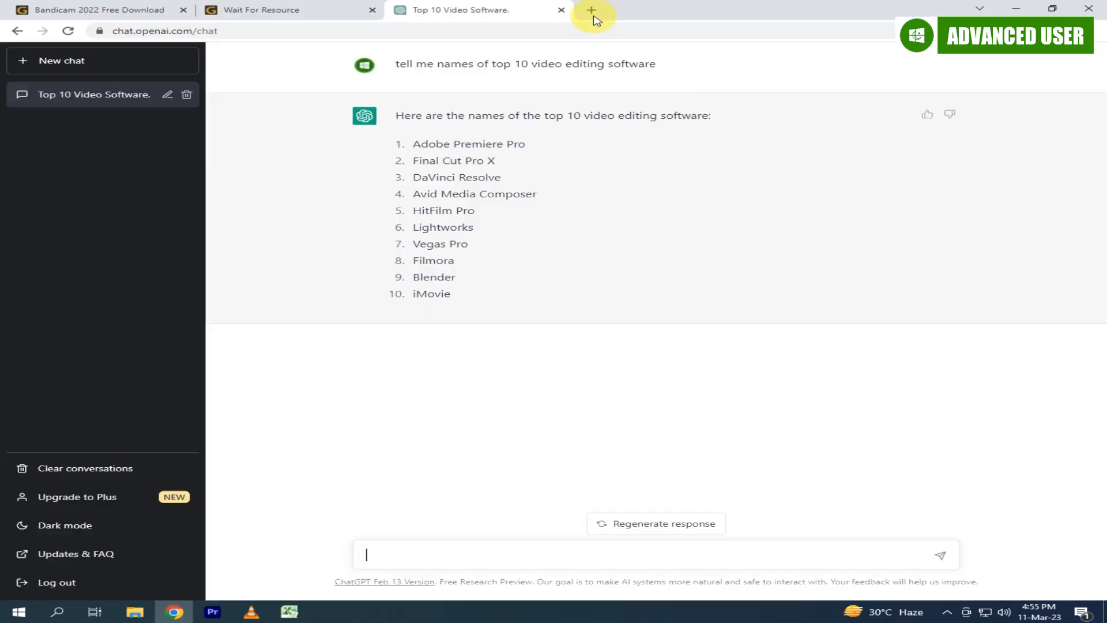
Search Google in a new tab for "how to merge to names in one cell excel" and read the steps for combining cells.
{"action": "left_click", "coordinate": [593, 13]}
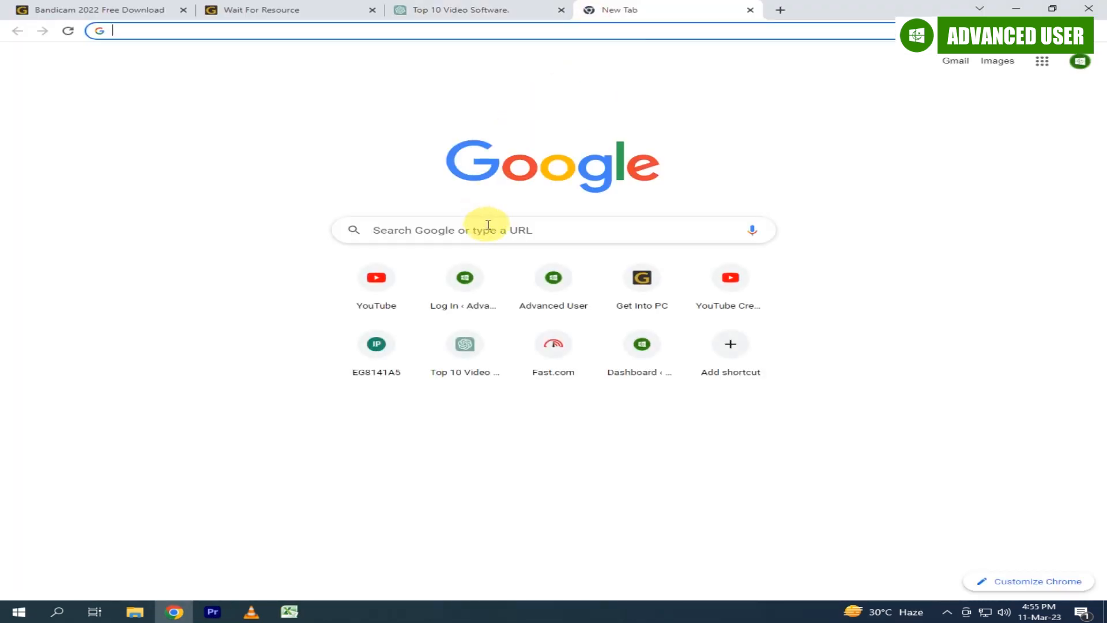
{"action": "left_click", "coordinate": [487, 224]}
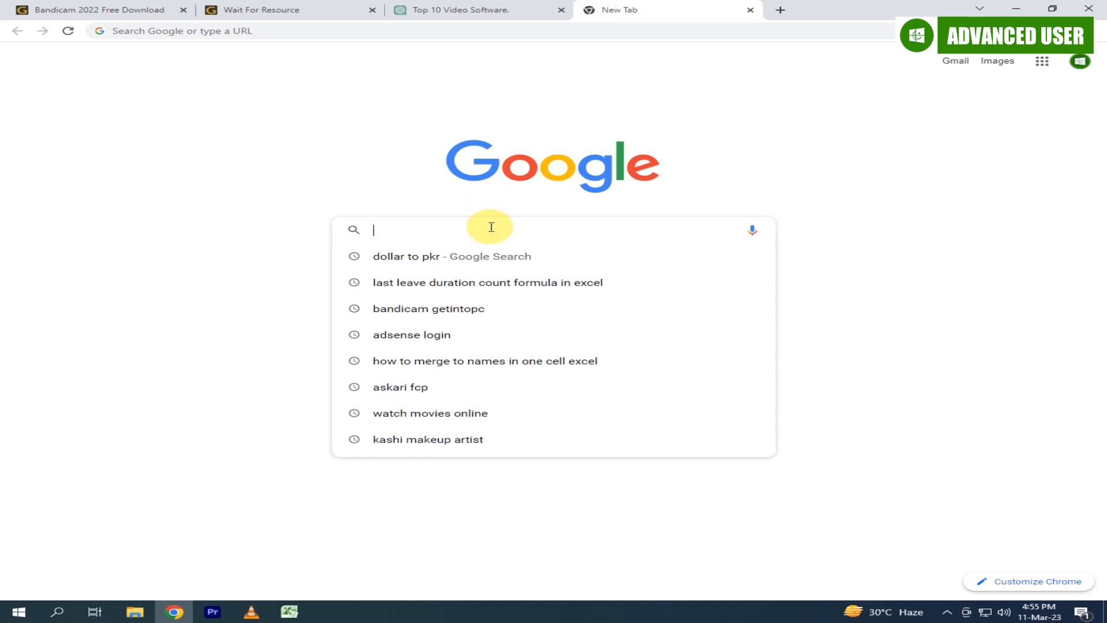
{"action": "left_click", "coordinate": [534, 362]}
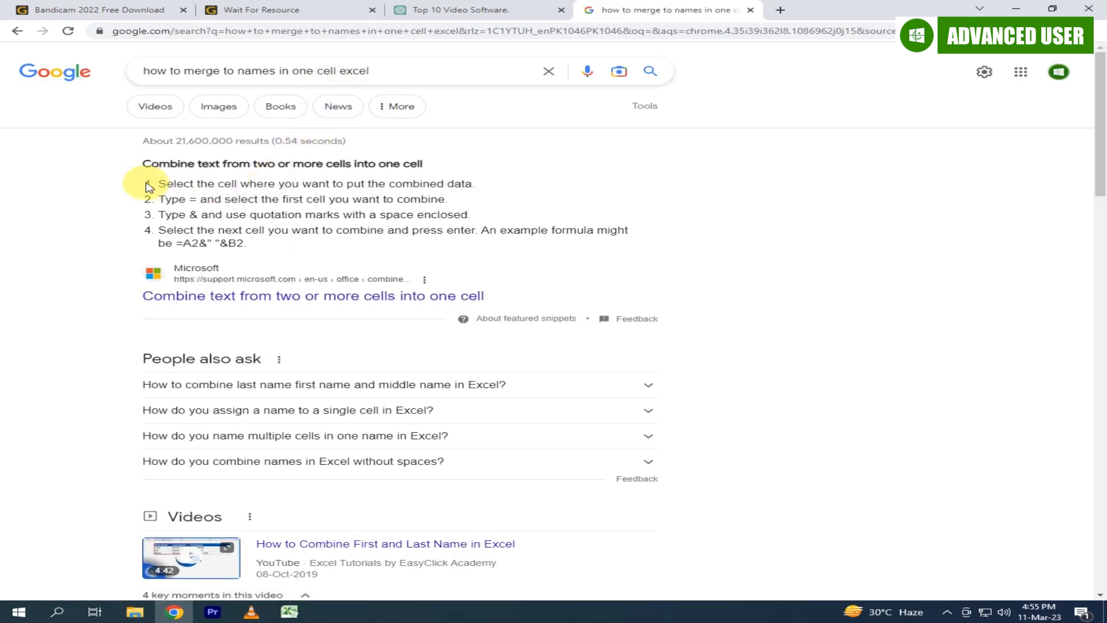
{"action": "left_click_drag", "start_coordinate": [151, 185], "coordinate": [377, 231]}
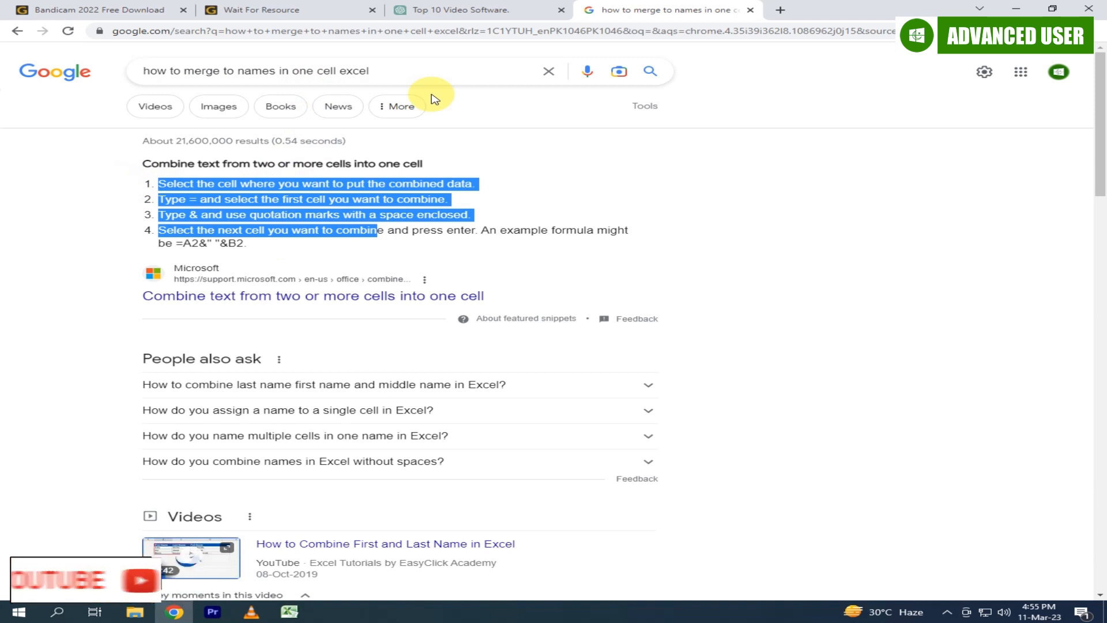
Copy the Google query "how to merge to names in one cell excel" and submit it as a question in the ChatGPT conversation.
{"action": "left_click_drag", "start_coordinate": [419, 72], "coordinate": [112, 81]}
{"action": "key", "text": "ctrl+c"}
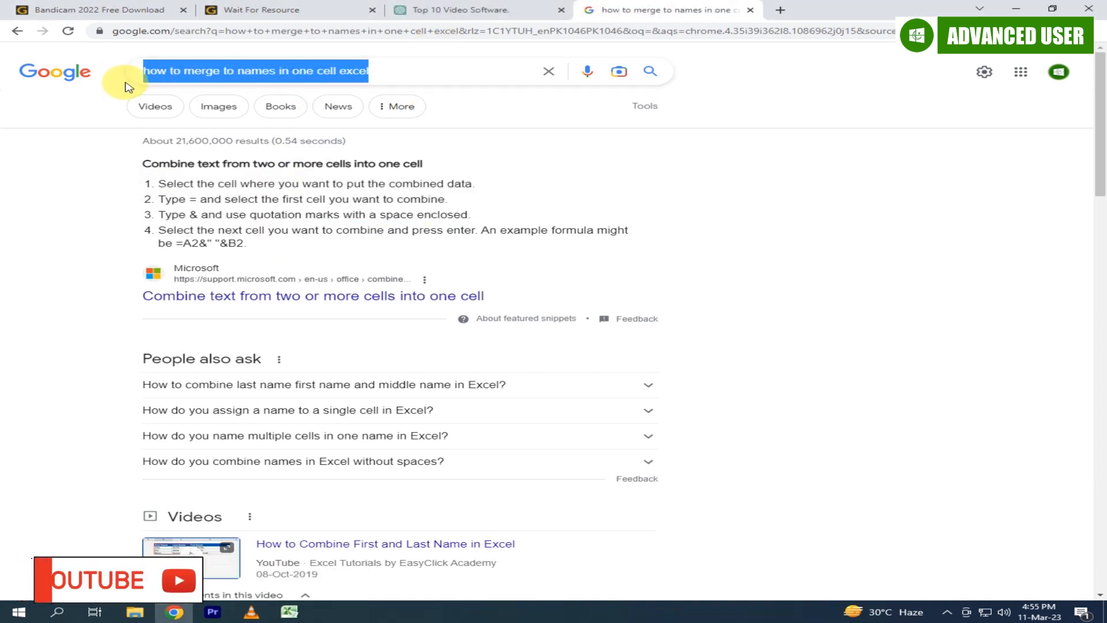
{"action": "left_click", "coordinate": [421, 9]}
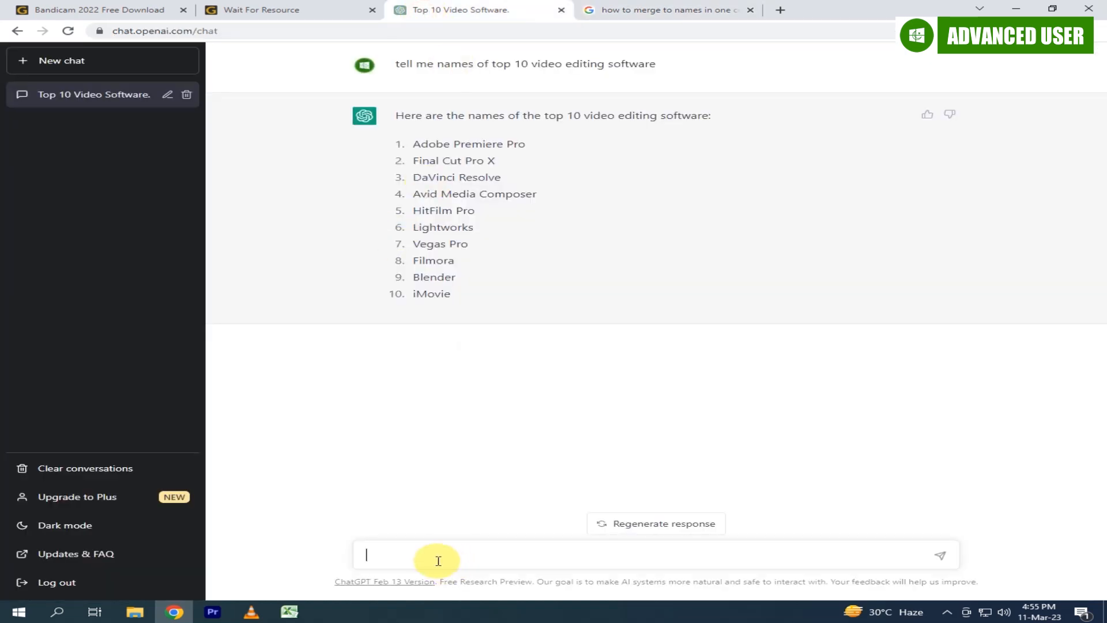
{"action": "key", "text": "ctrl+v"}
{"action": "key", "text": "Return"}
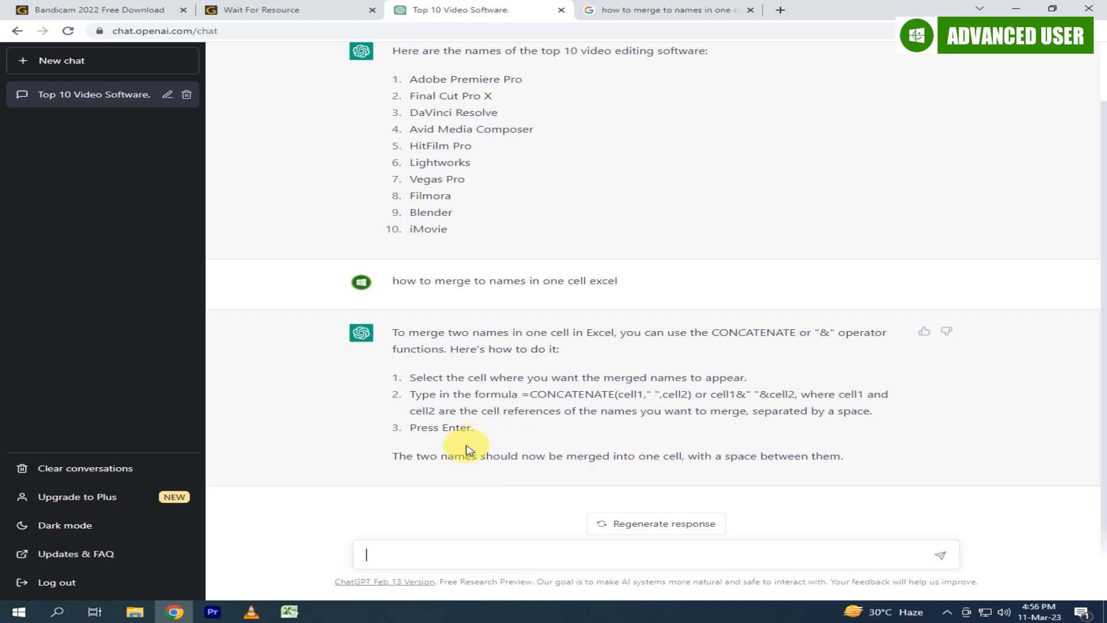
In Excel, check the first row's name cells H17 and I17, select the empty Complete Name cell G17, and return to ChatGPT.
{"action": "left_click", "coordinate": [290, 610]}
{"action": "left_click", "coordinate": [454, 308]}
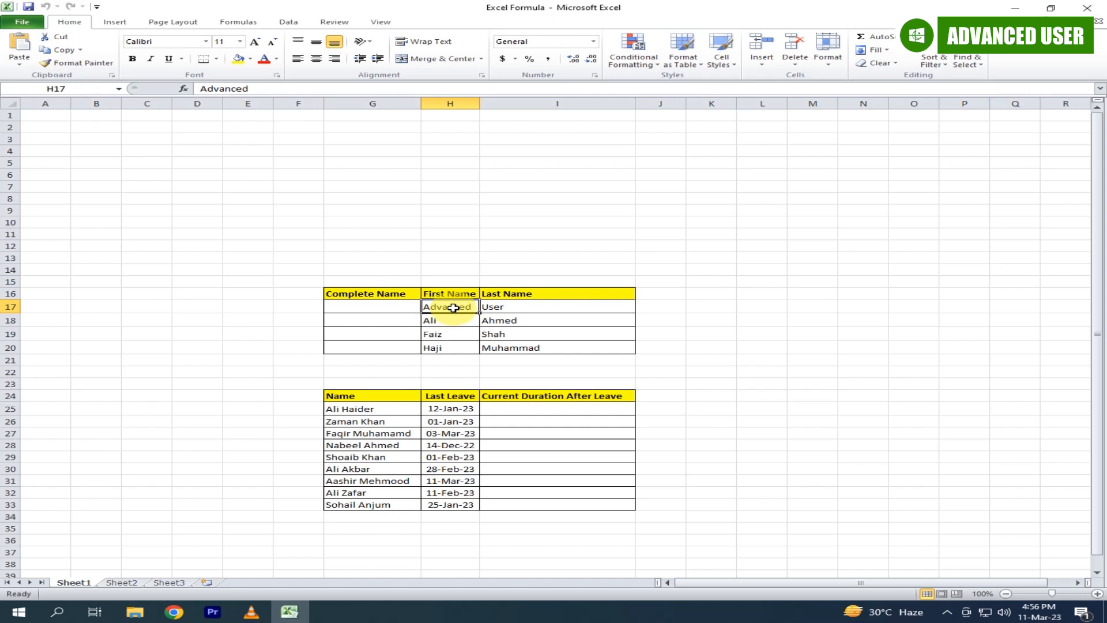
{"action": "left_click", "coordinate": [501, 307]}
{"action": "key", "text": "Left"}
{"action": "key", "text": "Left"}
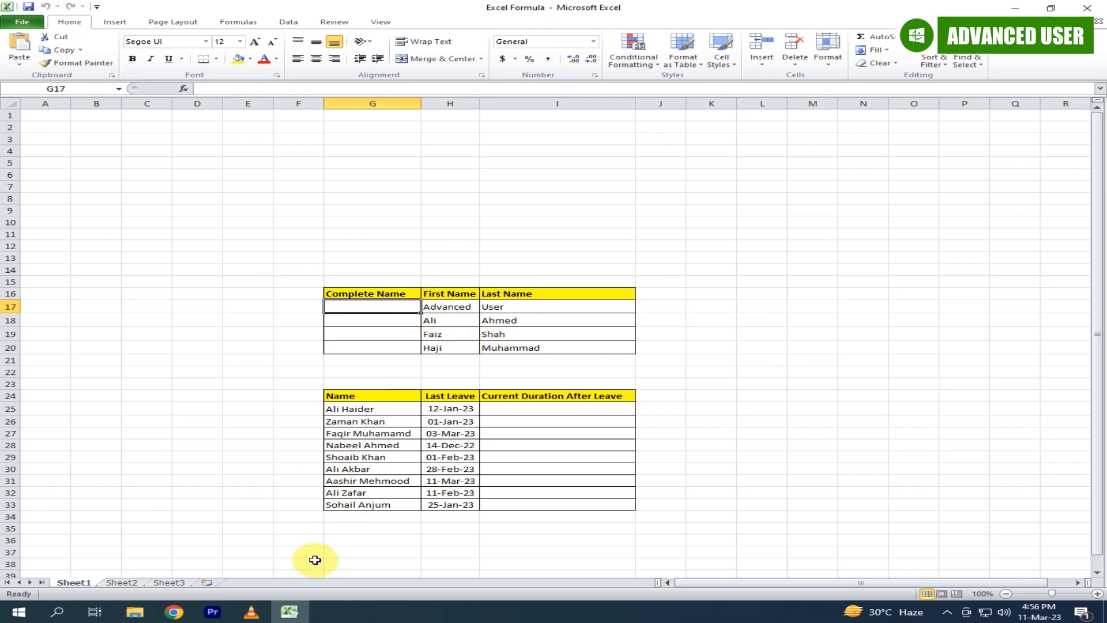
{"action": "left_click", "coordinate": [290, 610]}
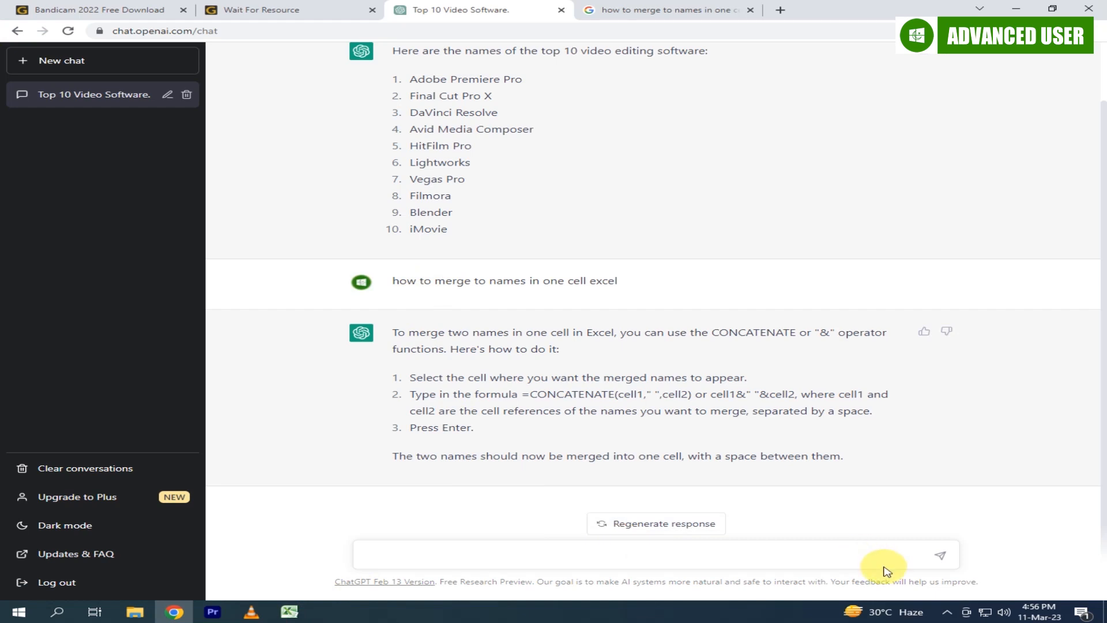
{"action": "type", "text": "ell me for"}
{"action": "key", "text": "ctrl+a"}
{"action": "type", "text": "give"}
{"action": "key", "text": "ctrl+shift+a"}
{"action": "left_click", "coordinate": [715, 564]}
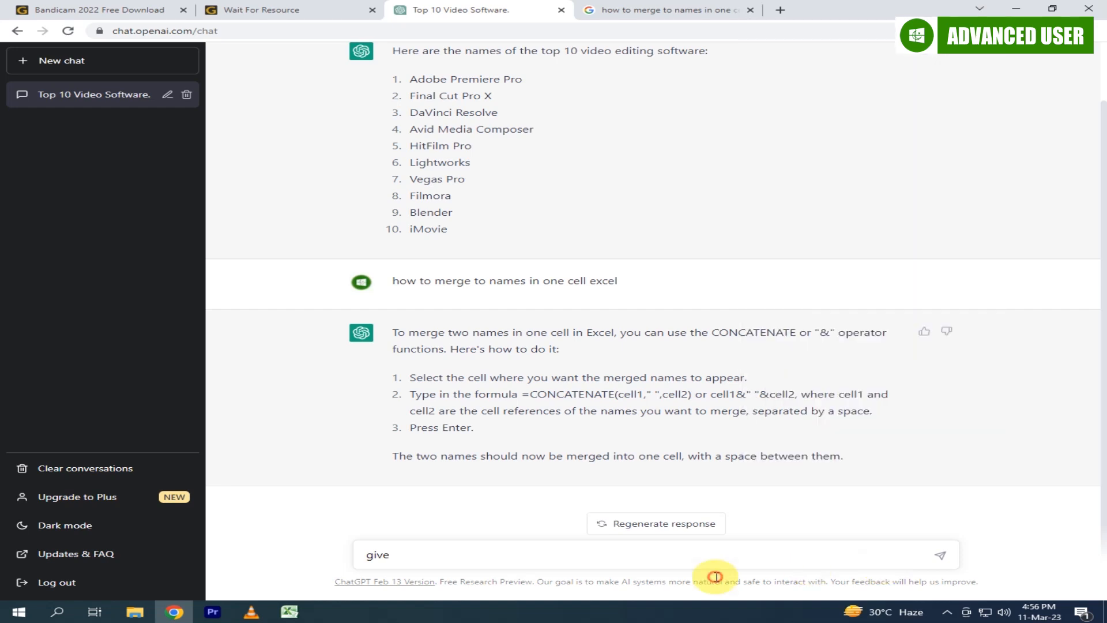
{"action": "key", "text": "ctrl+a"}
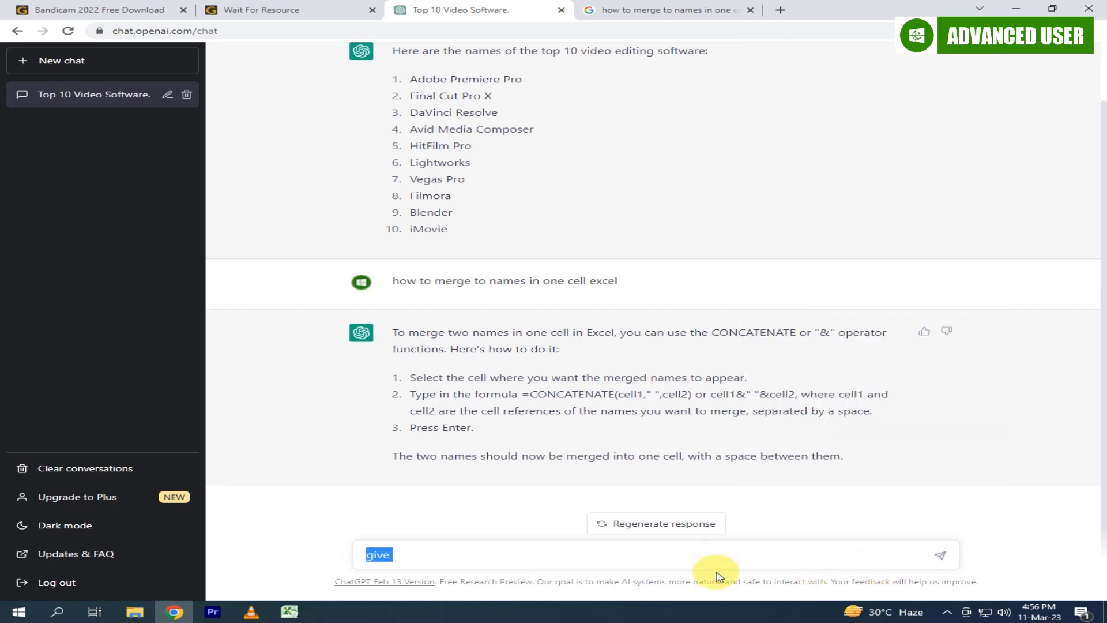
Ask ChatGPT "what is the formula if i want to merge H:17 and I:17 in excel and want to get result in G:17".
{"action": "type", "text": "what is the formula"}
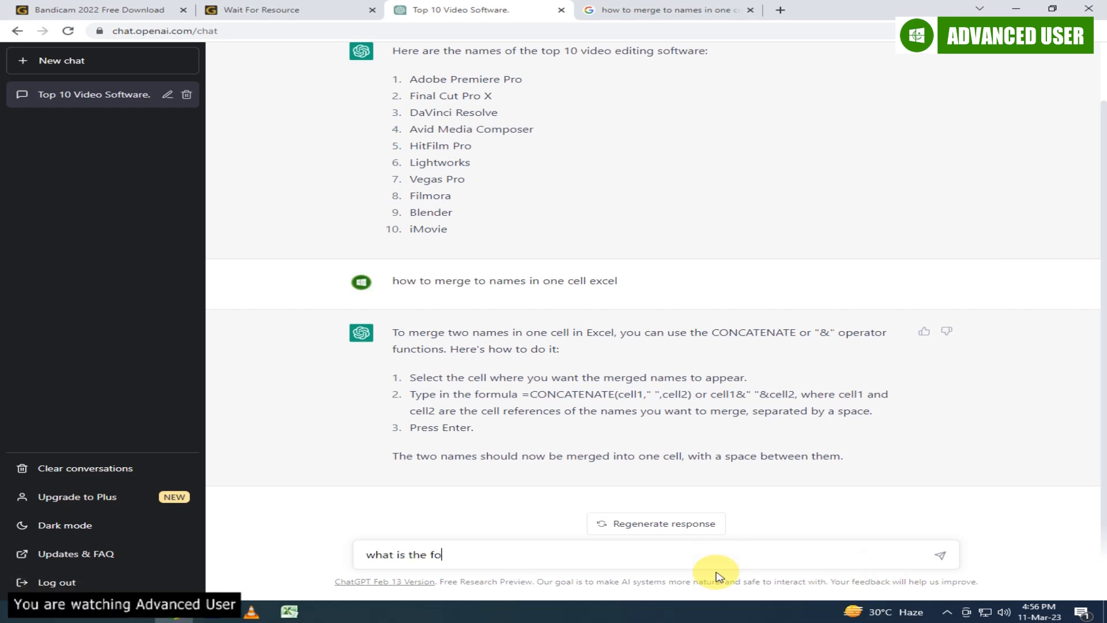
{"action": "type", "text": " if i want to"}
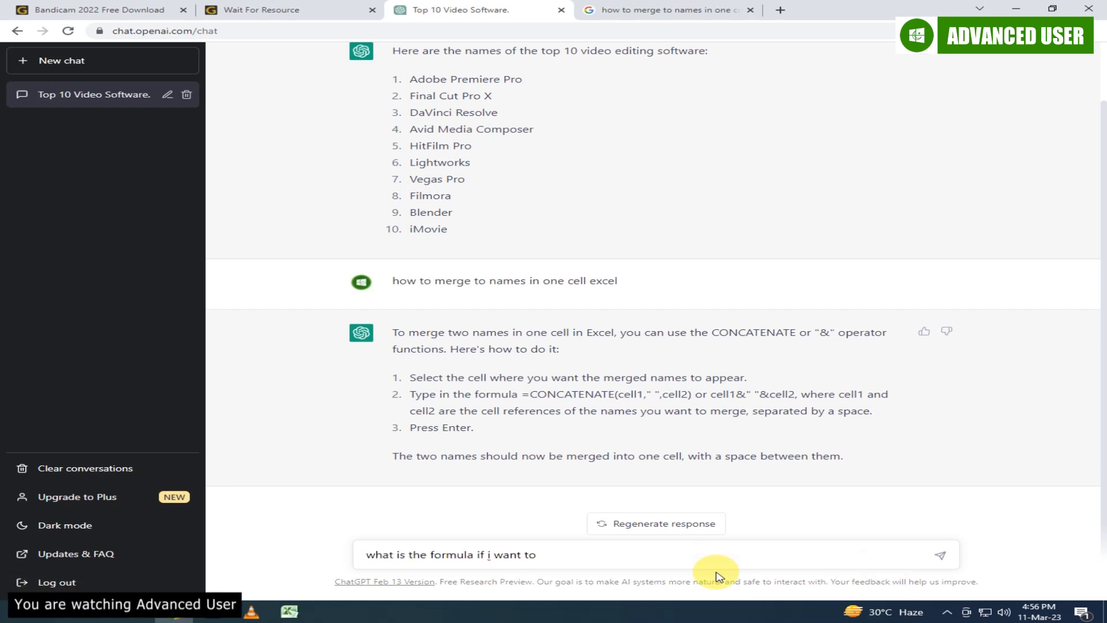
{"action": "type", "text": "merge H;"}
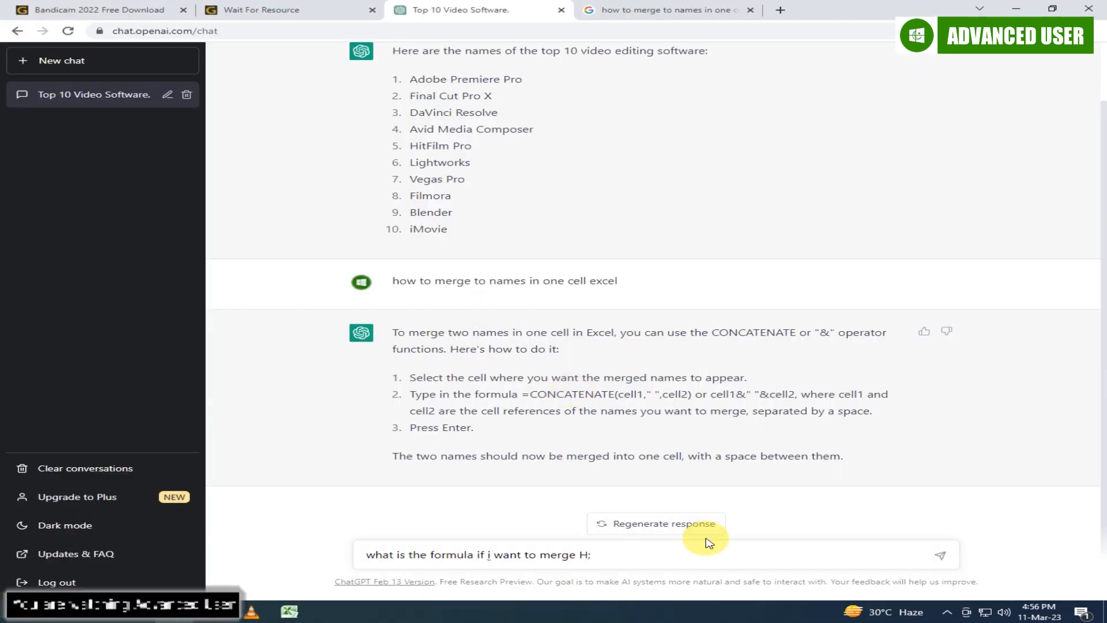
{"action": "key", "text": "BackSpace"}
{"action": "type", "text": ":17 and I:17 in excel and want to get result in"}
{"action": "key", "text": "alt+Tab"}
{"action": "key", "text": "alt+Tab"}
{"action": "type", "text": "G:17"}
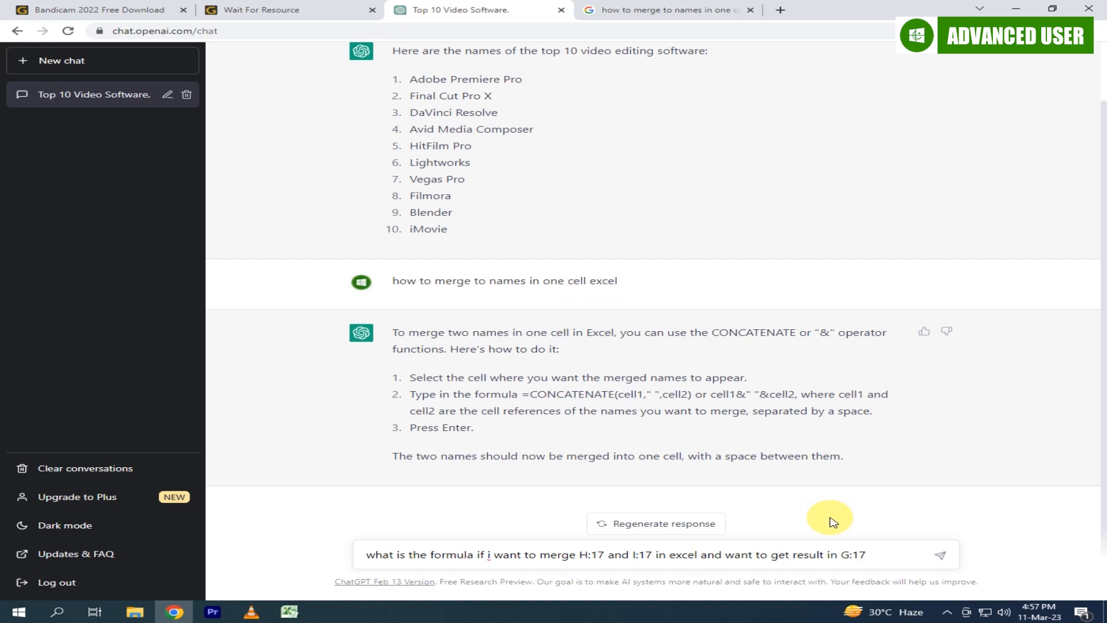
{"action": "key", "text": "Return"}
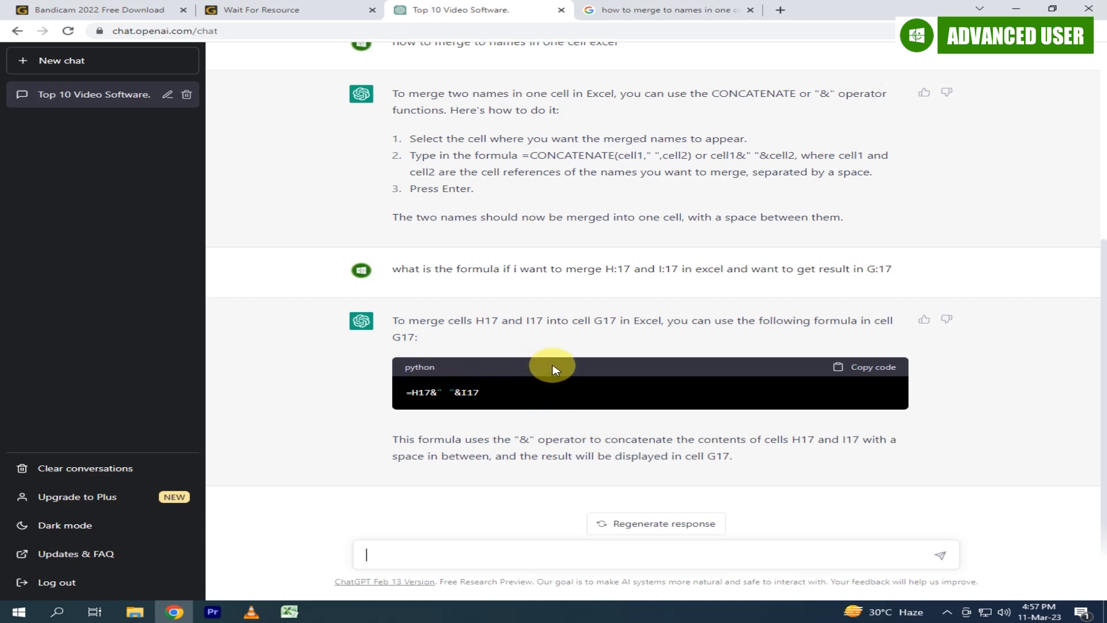
Copy ChatGPT's formula =H17&" "&I17 into Excel cell G17 and fill it down the Complete Name column to G20.
{"action": "left_click", "coordinate": [874, 369]}
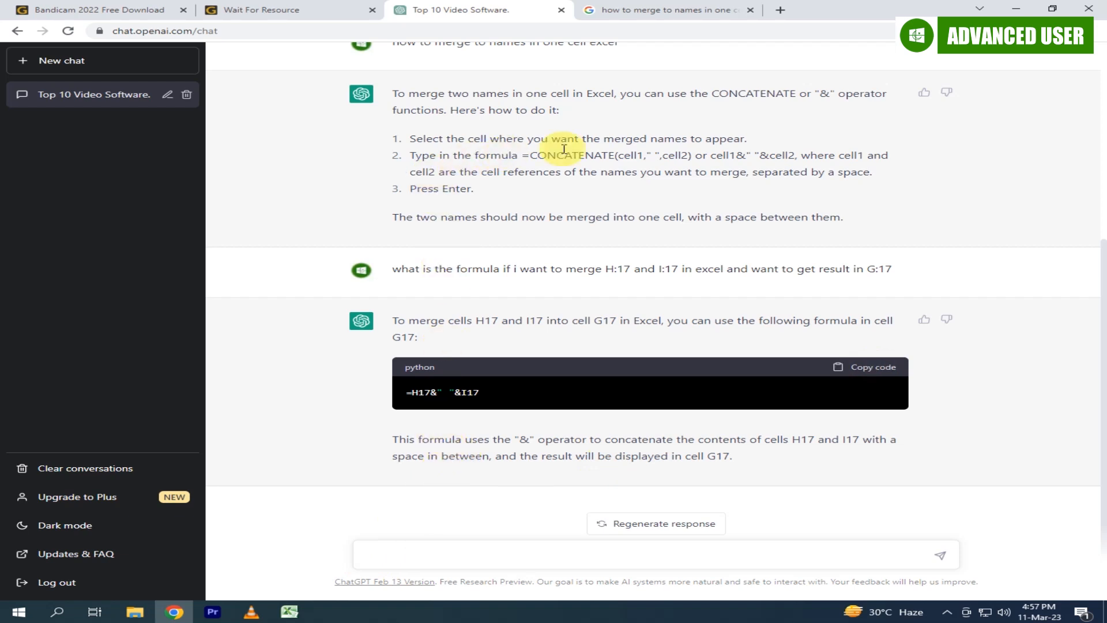
{"action": "left_click_drag", "start_coordinate": [520, 160], "coordinate": [691, 164]}
{"action": "left_click", "coordinate": [573, 194]}
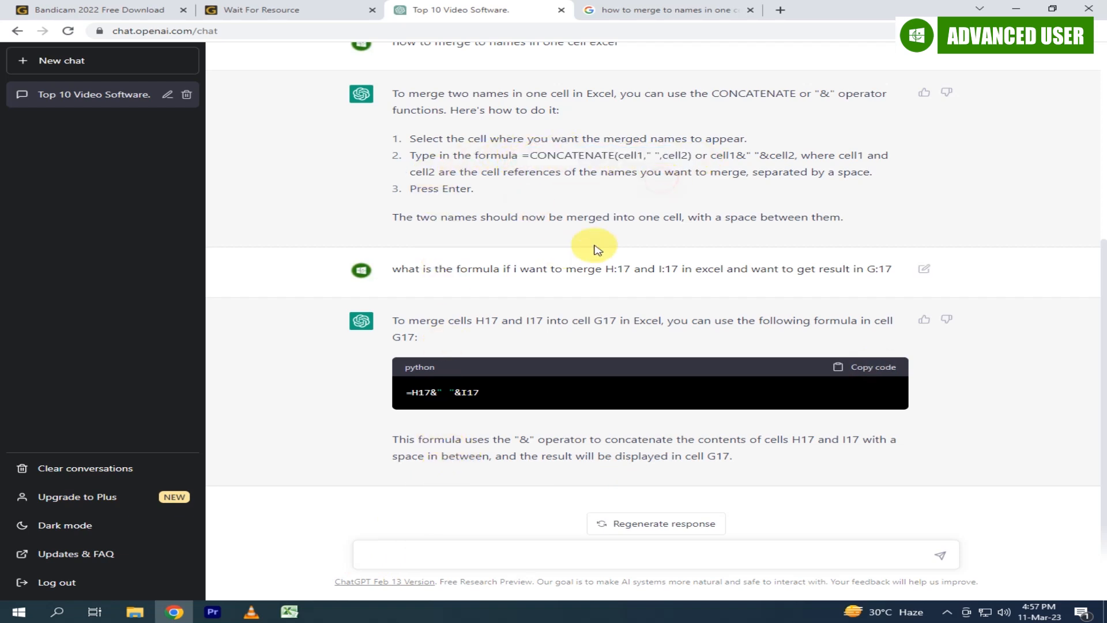
{"action": "left_click", "coordinate": [183, 614]}
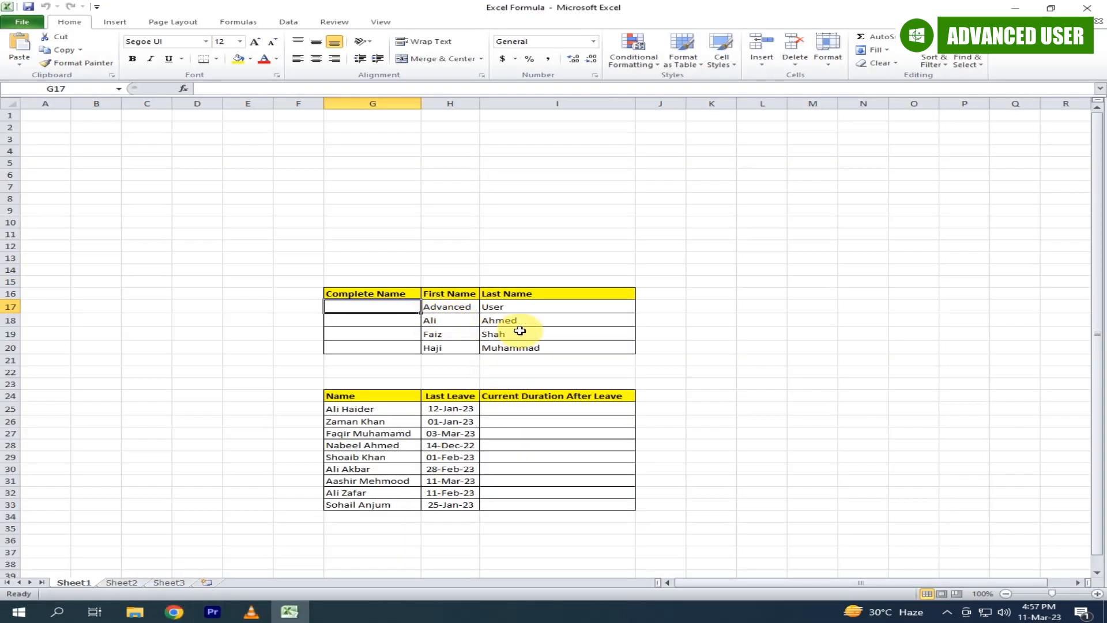
{"action": "key", "text": "ctrl+v"}
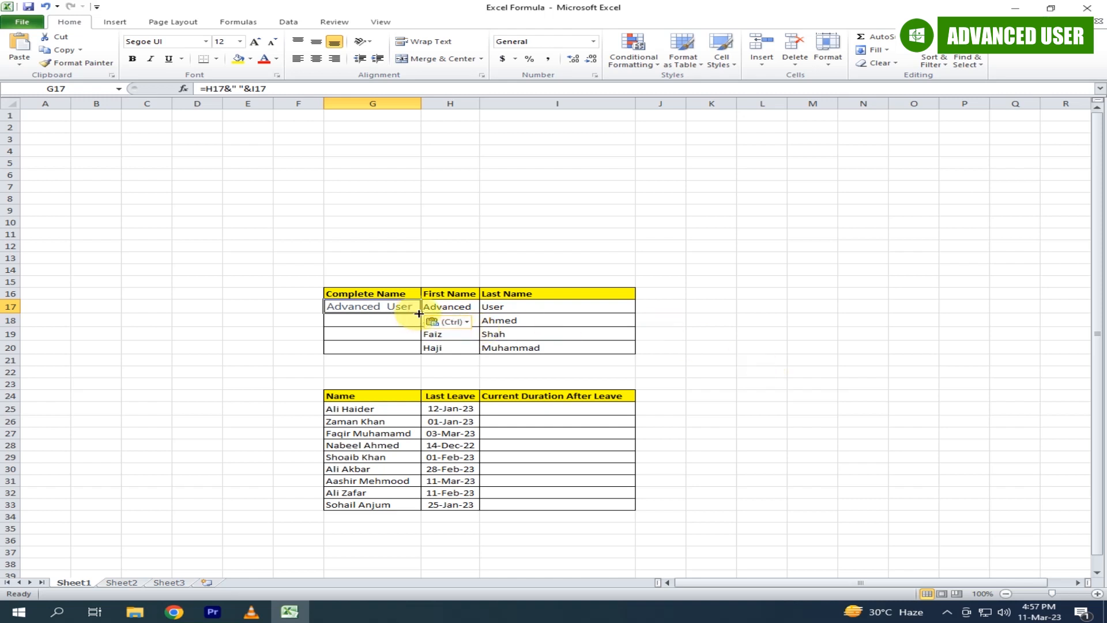
{"action": "left_click_drag", "start_coordinate": [416, 311], "coordinate": [427, 350]}
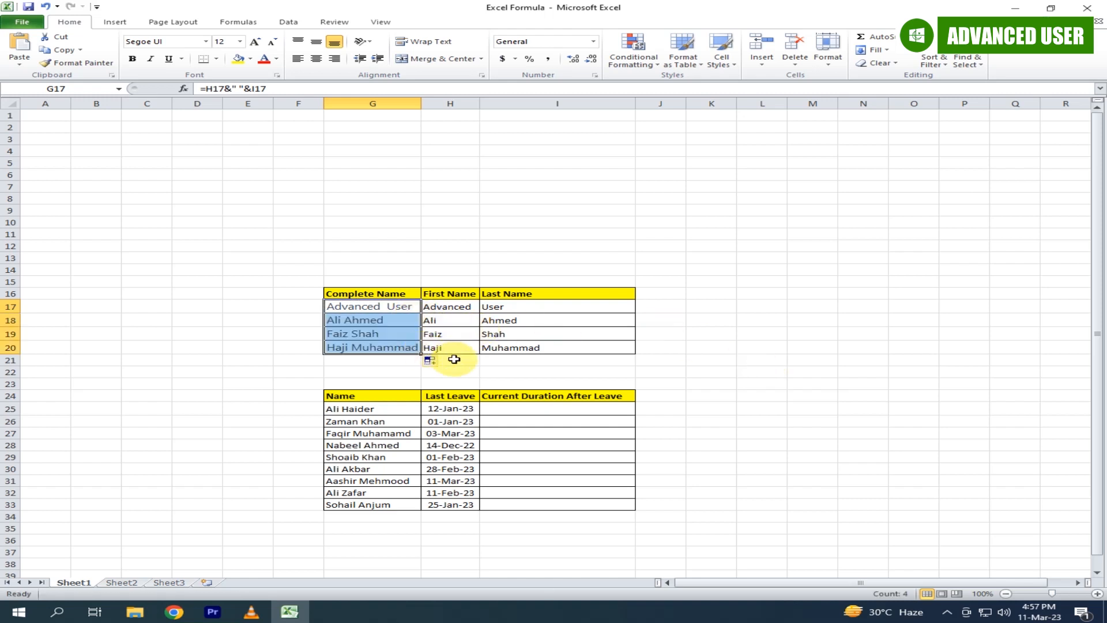
{"action": "left_click", "coordinate": [675, 374]}
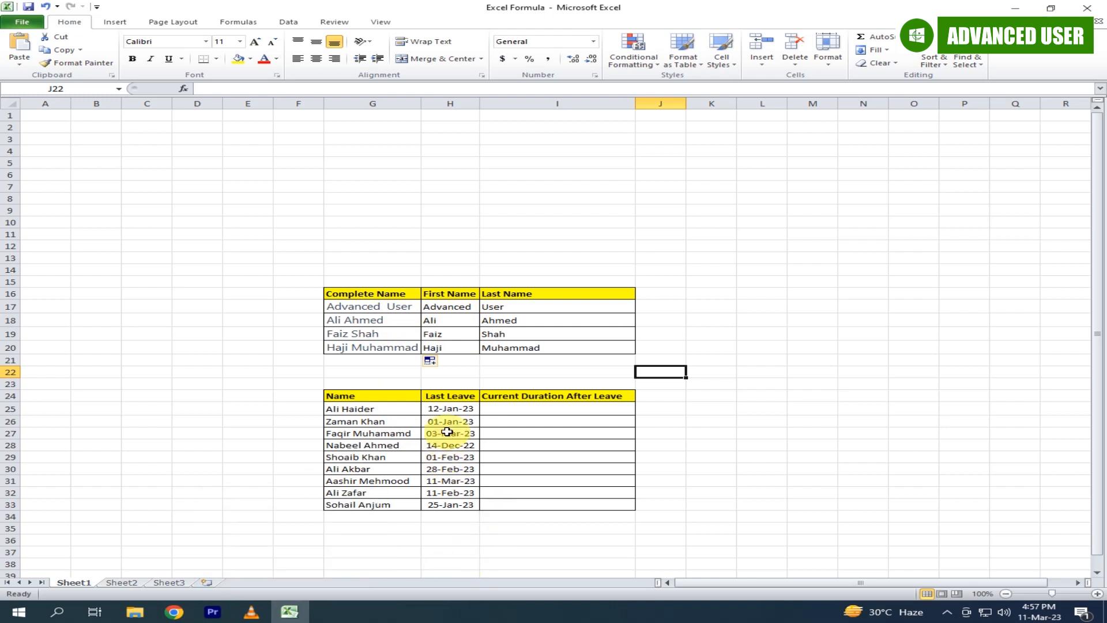
Check the first Last Leave date in H25 and select the empty Current Duration After Leave cell I25.
{"action": "left_click", "coordinate": [474, 529]}
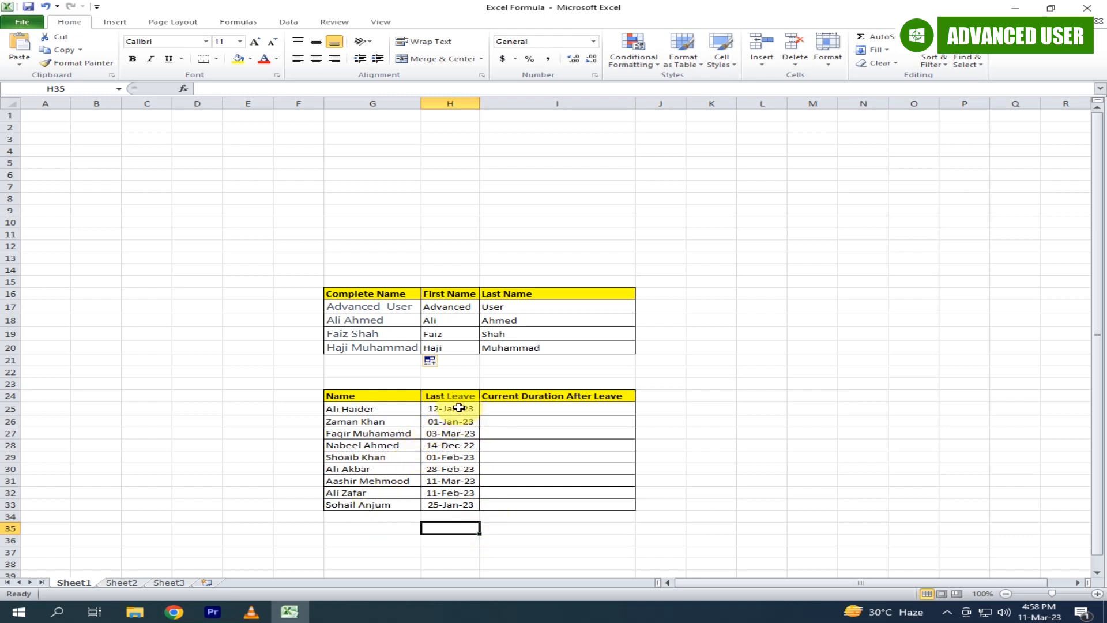
{"action": "left_click", "coordinate": [487, 516]}
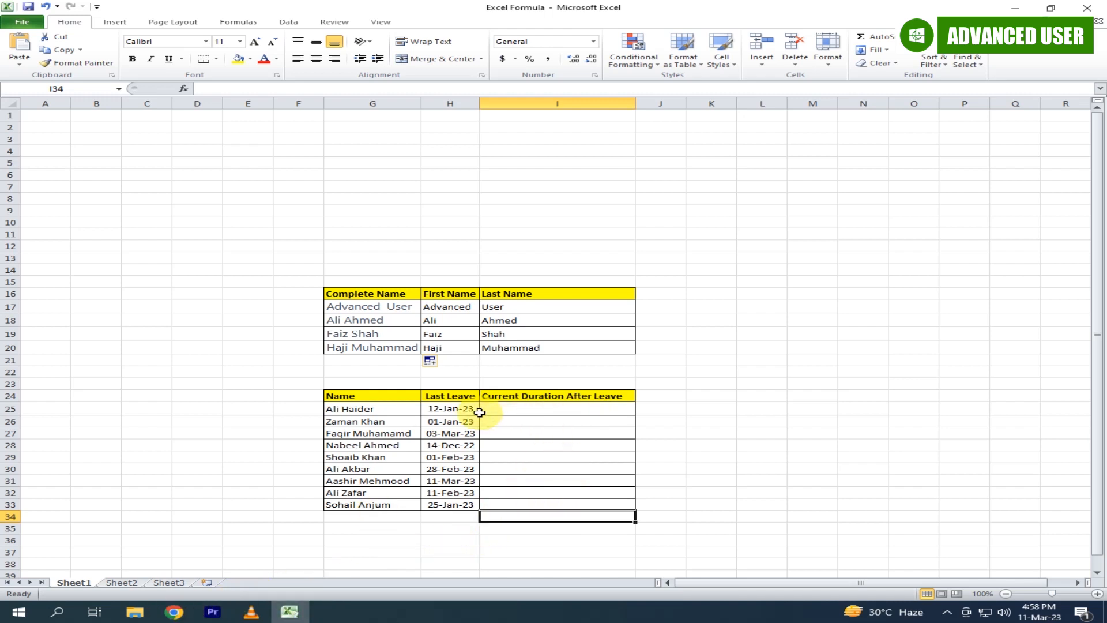
{"action": "left_click", "coordinate": [503, 408]}
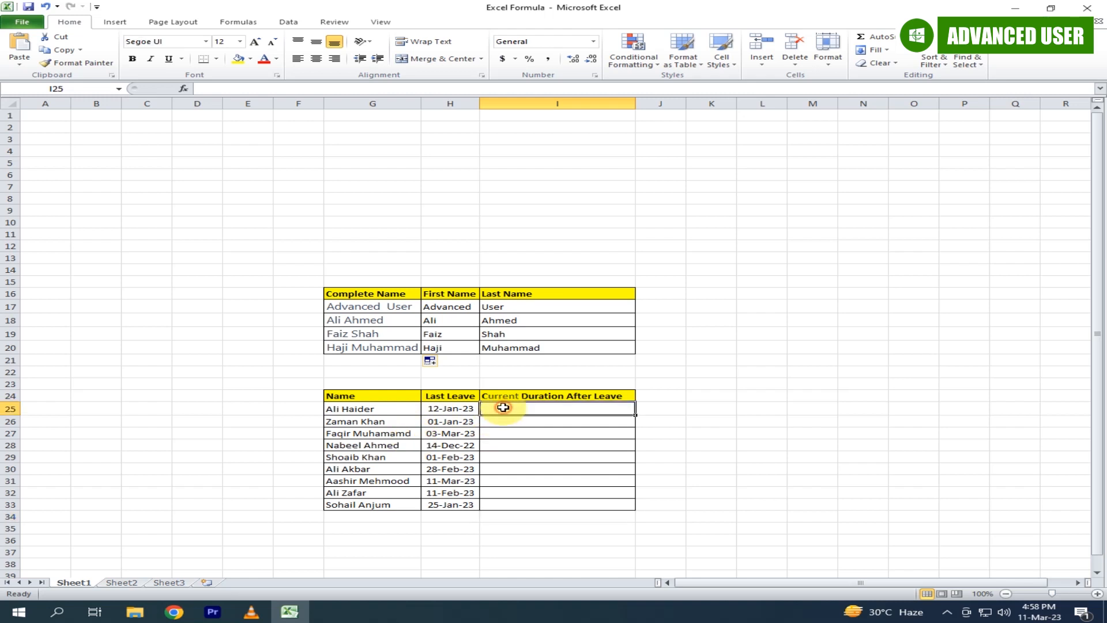
{"action": "left_click", "coordinate": [434, 409]}
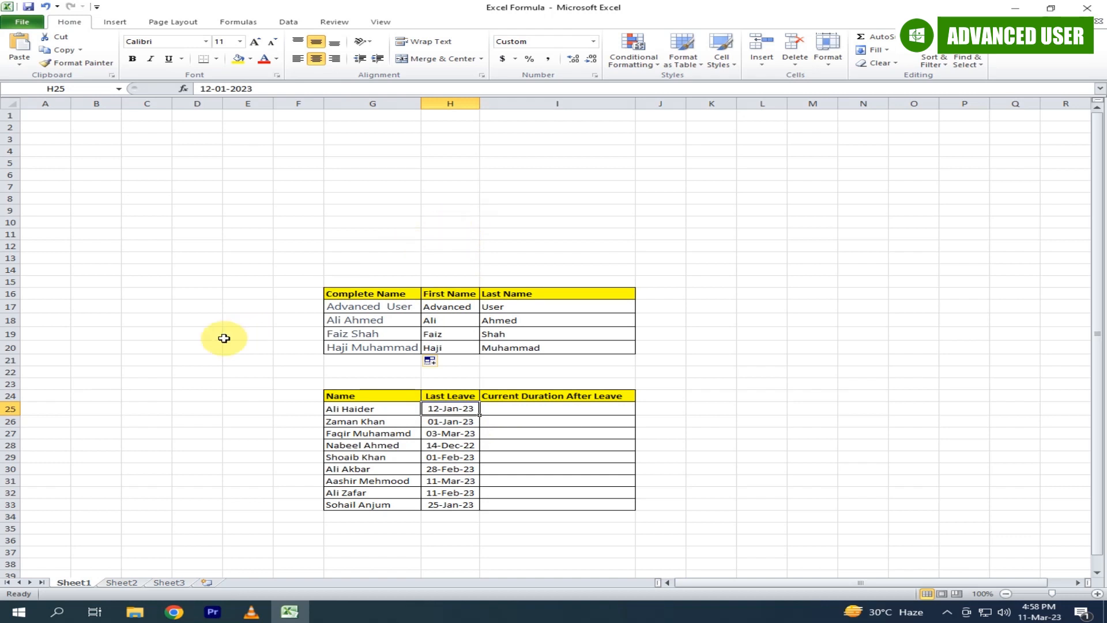
{"action": "left_click", "coordinate": [531, 412]}
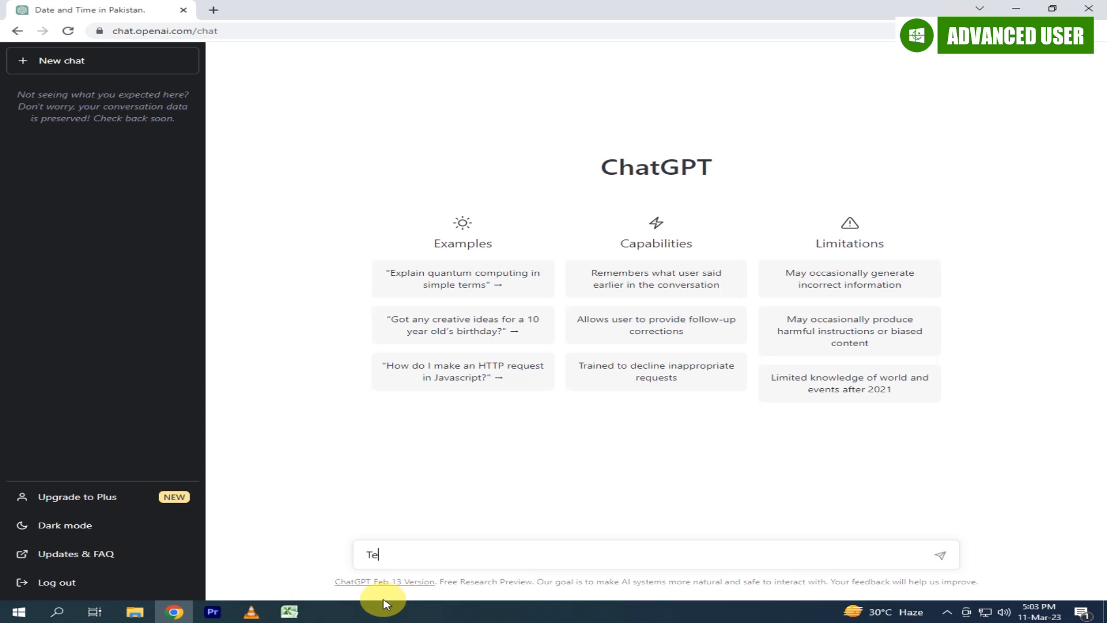
Ask ChatGPT "Tell me the excel formula to calculate days after a date which is given in Cell H:25 and I want days till current date in I:25".
{"action": "type", "text": "ll me the for"}
{"action": "key", "text": "BackSpace"}
{"action": "key", "text": "BackSpace"}
{"action": "key", "text": "BackSpace"}
{"action": "type", "text": "excel func"}
{"action": "key", "text": "BackSpace"}
{"action": "key", "text": "BackSpace"}
{"action": "key", "text": "BackSpace"}
{"action": "type", "text": "ormula to calcu"}
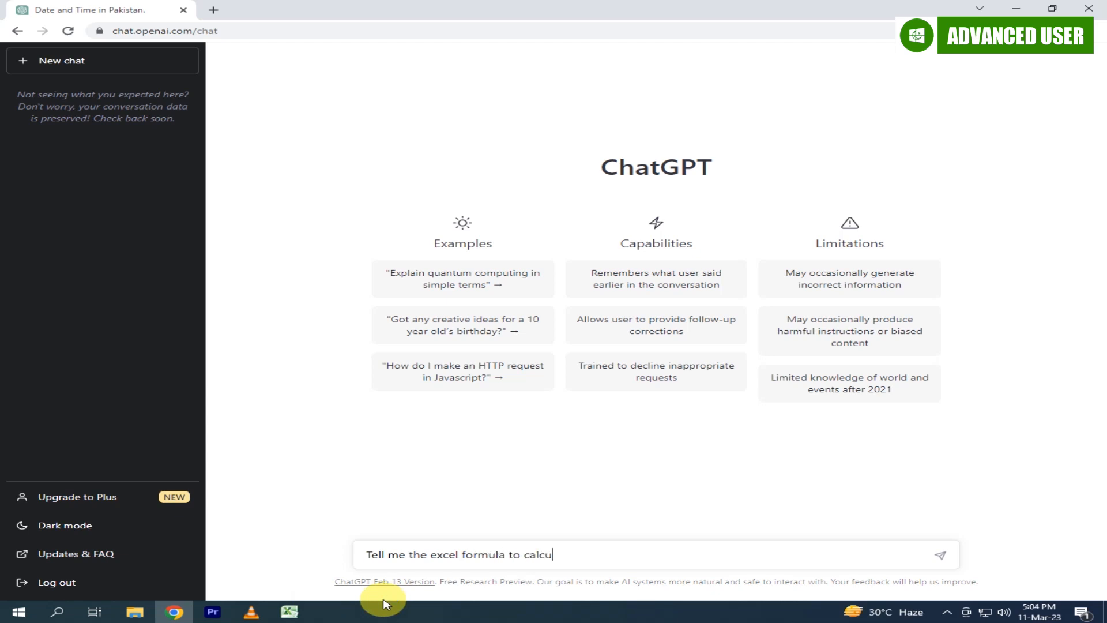
{"action": "type", "text": "late days after a date which is given in Cell H"}
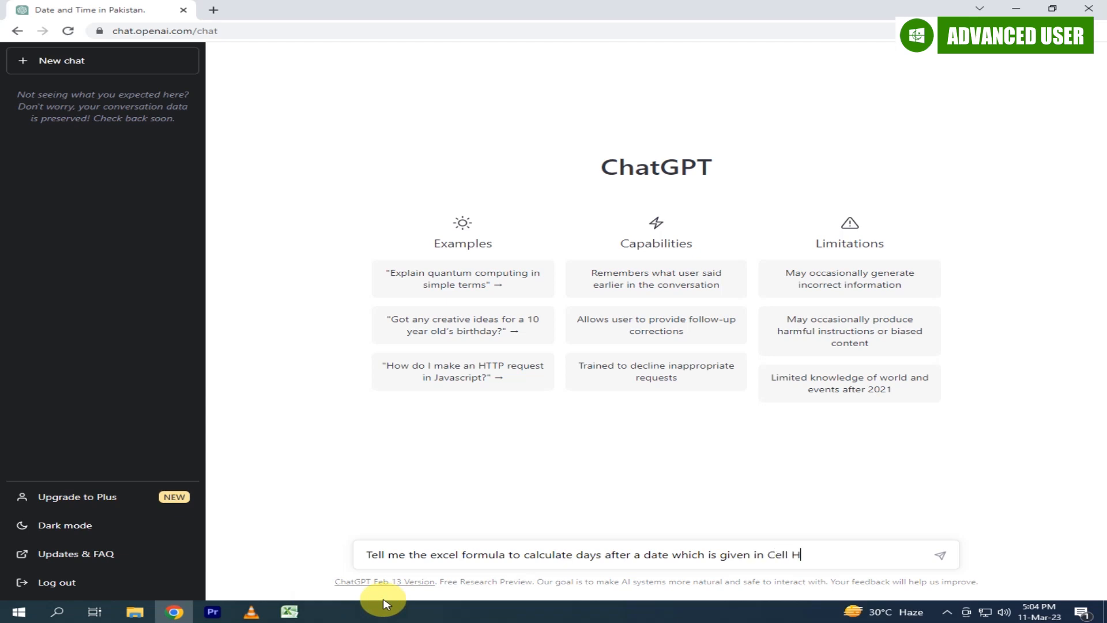
{"action": "key", "text": "alt+Tab"}
{"action": "key", "text": "alt+Tab"}
{"action": "type", "text": "25 and I want days till current date in I:25"}
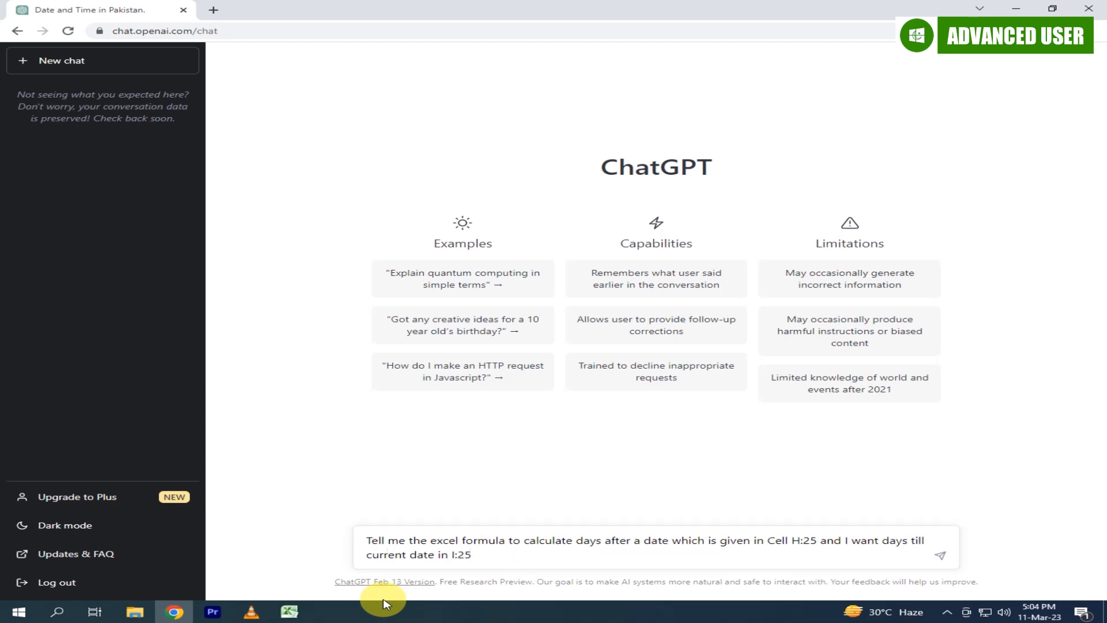
{"action": "key", "text": "Return"}
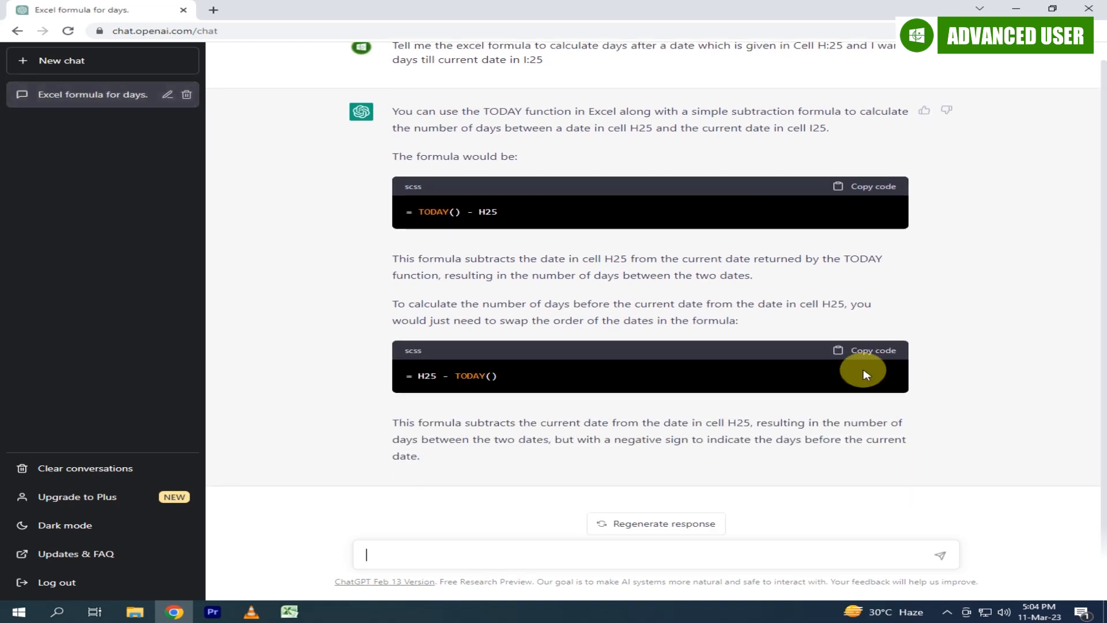
Copy ChatGPT's formula = TODAY() - H25 into cell I25 in Excel.
{"action": "left_click", "coordinate": [873, 186]}
{"action": "key", "text": "alt+Tab"}
{"action": "key", "text": "ctrl+v"}
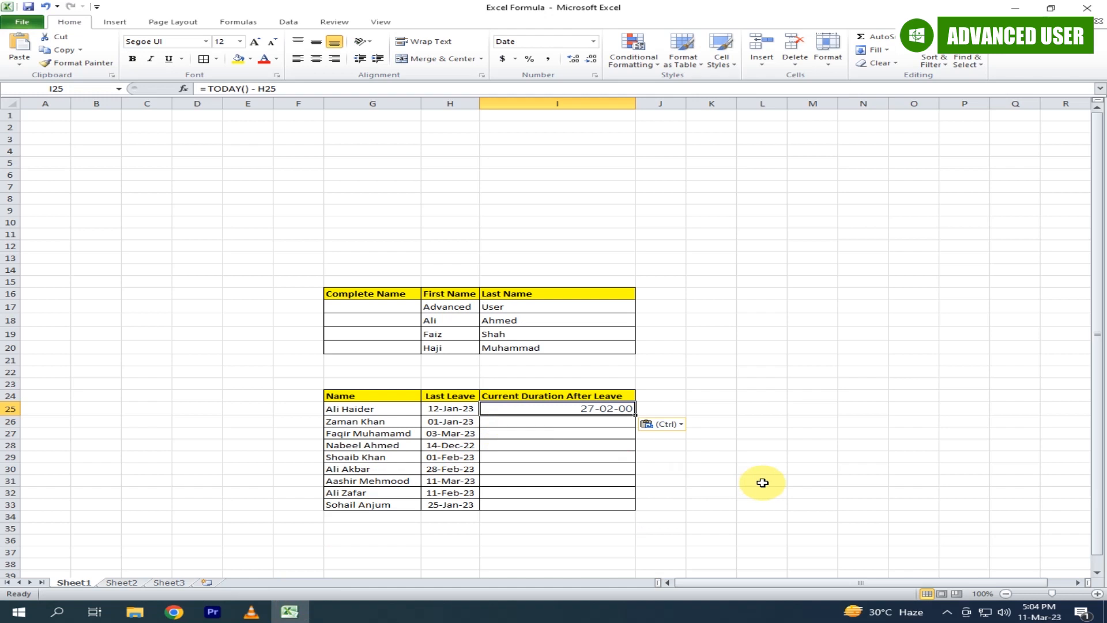
Format cell I25 as General and fill its formula down the Current Duration After Leave column to I33.
{"action": "right_click", "coordinate": [633, 410]}
{"action": "mouse_move", "coordinate": [686, 326]}
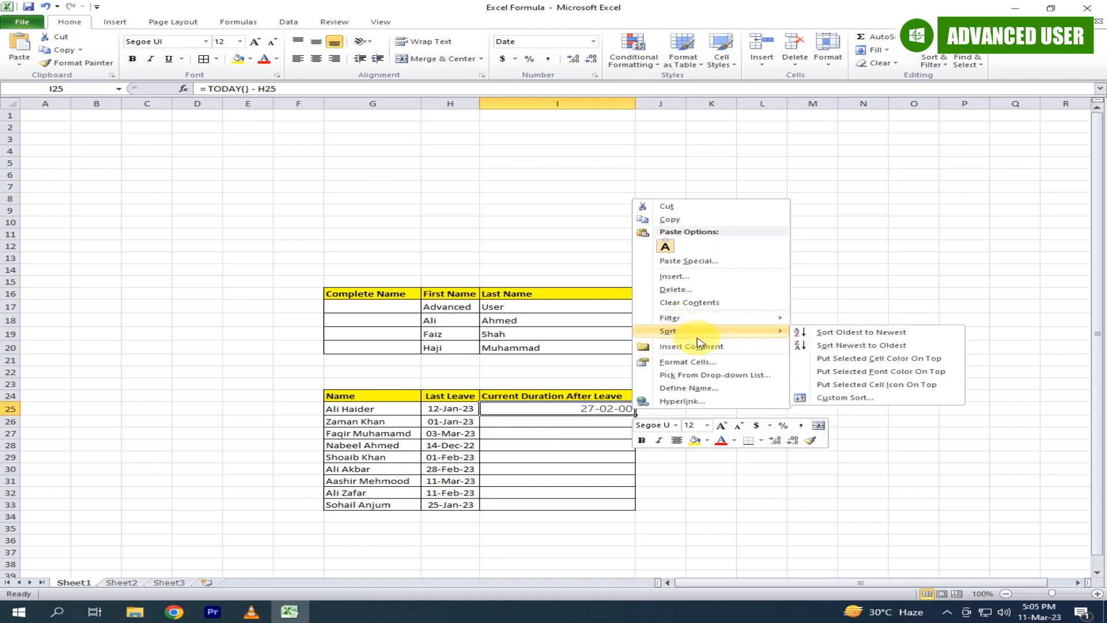
{"action": "left_click", "coordinate": [705, 365]}
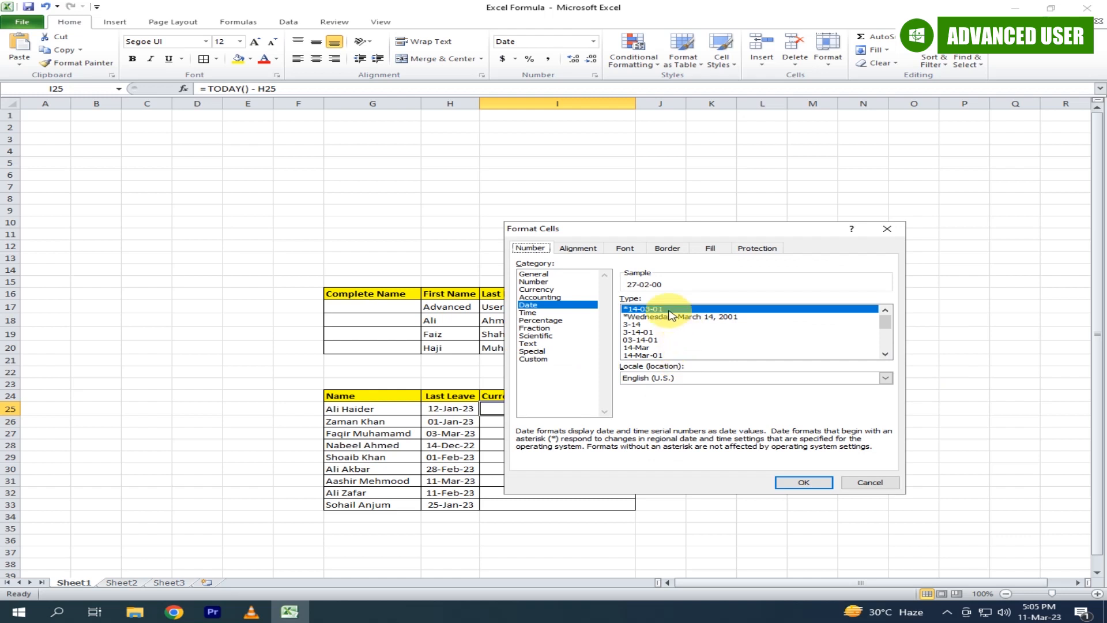
{"action": "left_click", "coordinate": [574, 275]}
{"action": "left_click", "coordinate": [803, 482]}
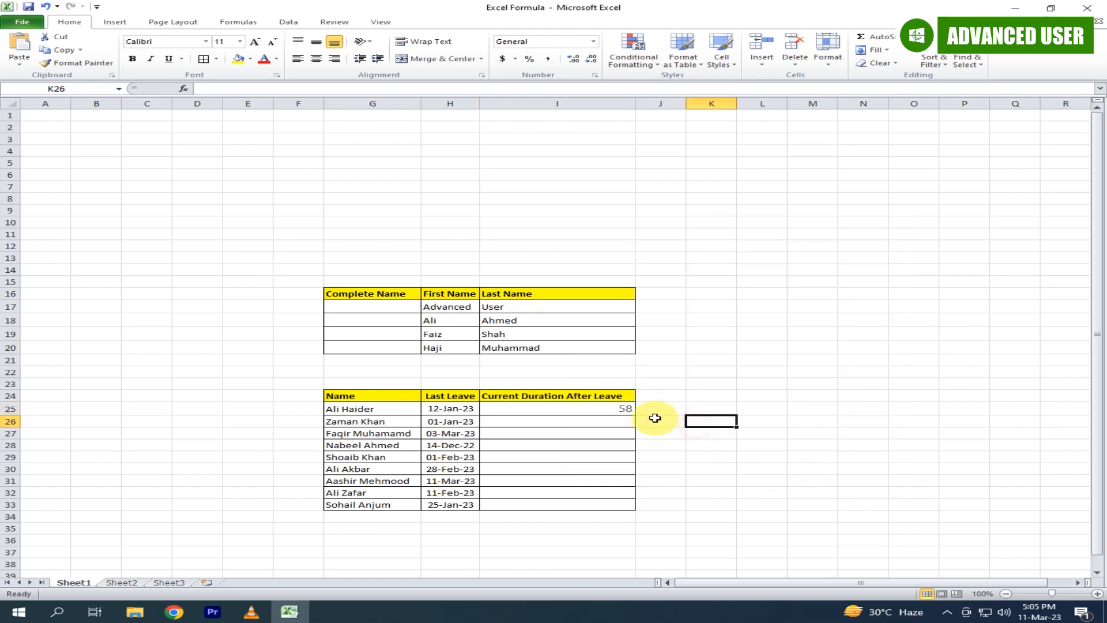
{"action": "double_click", "coordinate": [635, 415]}
{"action": "left_click", "coordinate": [659, 434]}
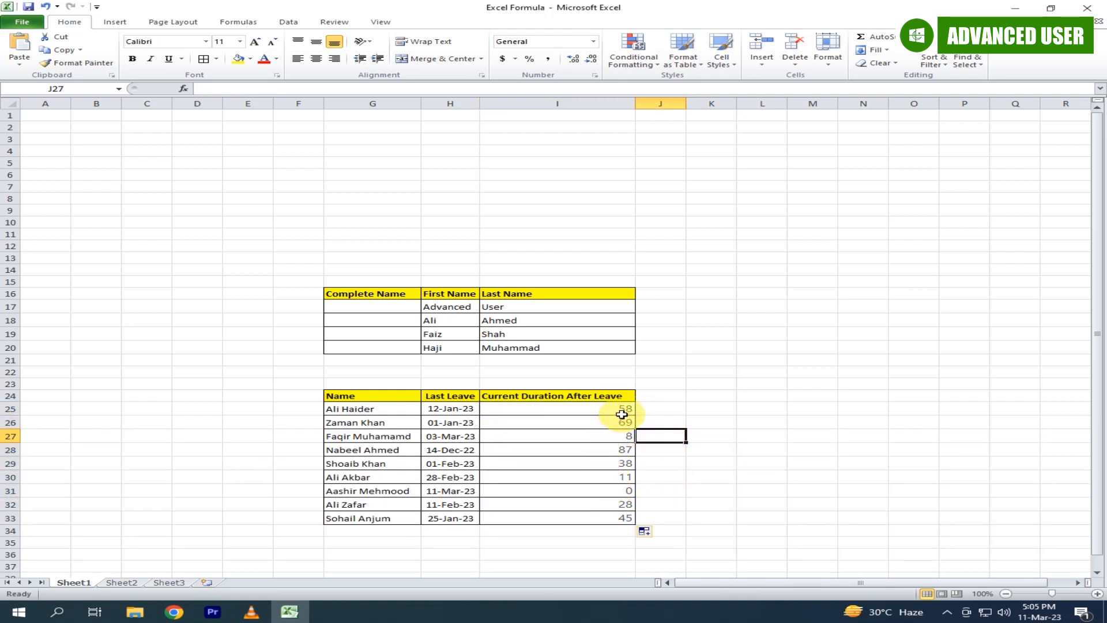
Return to ChatGPT and send the follow-up message "I also want months".
{"action": "left_click", "coordinate": [304, 616]}
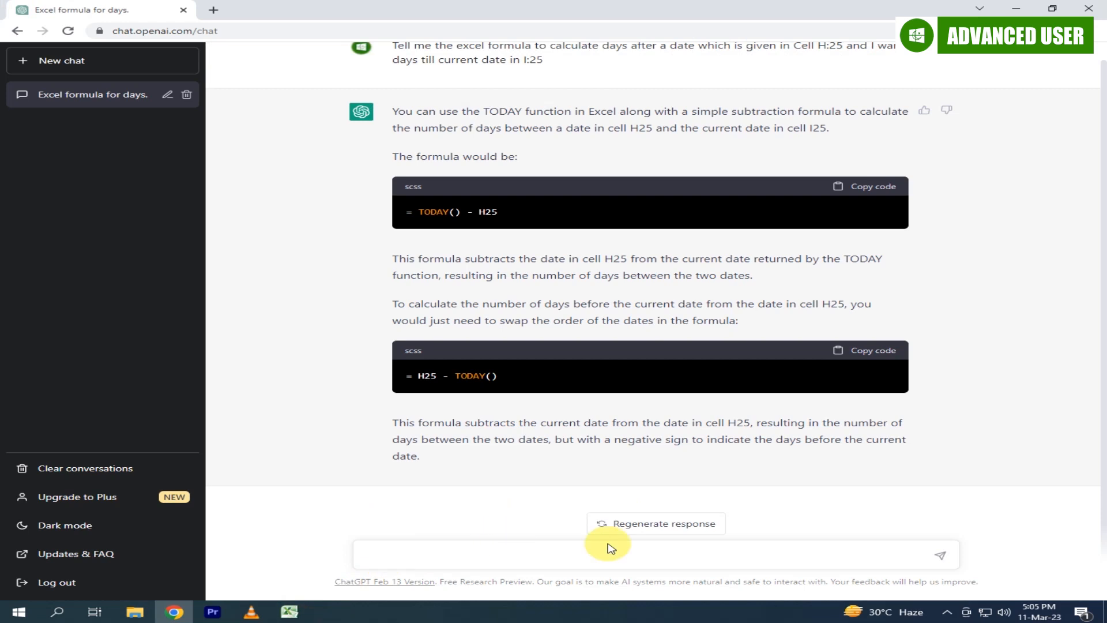
{"action": "left_click", "coordinate": [640, 561]}
{"action": "type", "text": "I also want months"}
{"action": "key", "text": "Return"}
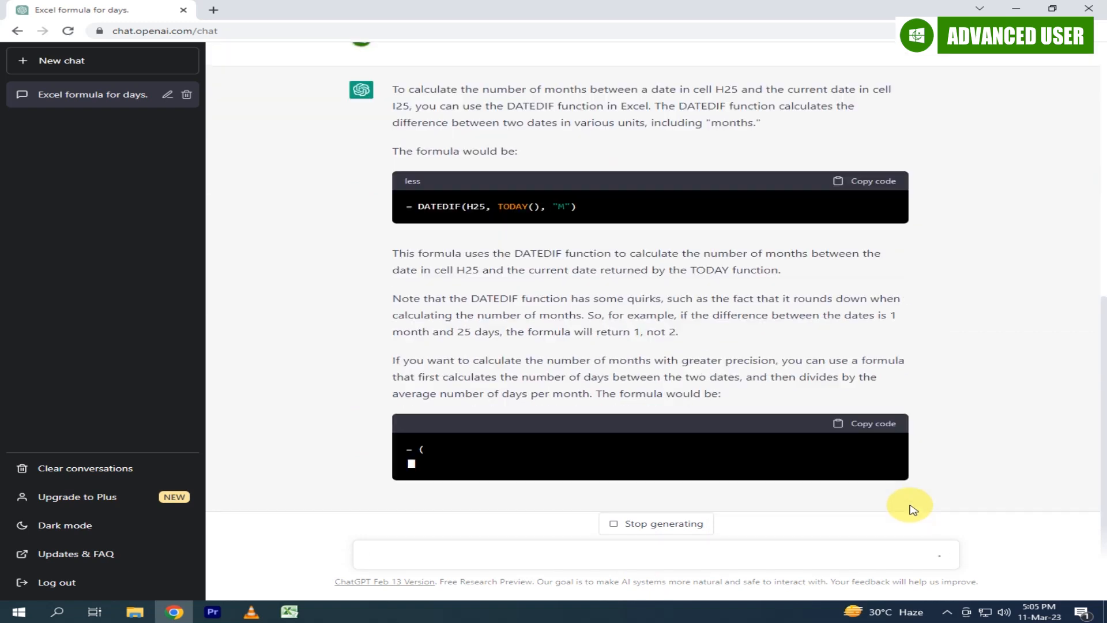
Copy ChatGPT's formula = DATEDIF(H25, TODAY(), "M") into Excel cell I25 and fill it down to I33.
{"action": "left_click_drag", "start_coordinate": [1103, 423], "coordinate": [1103, 362]}
{"action": "left_click", "coordinate": [886, 178]}
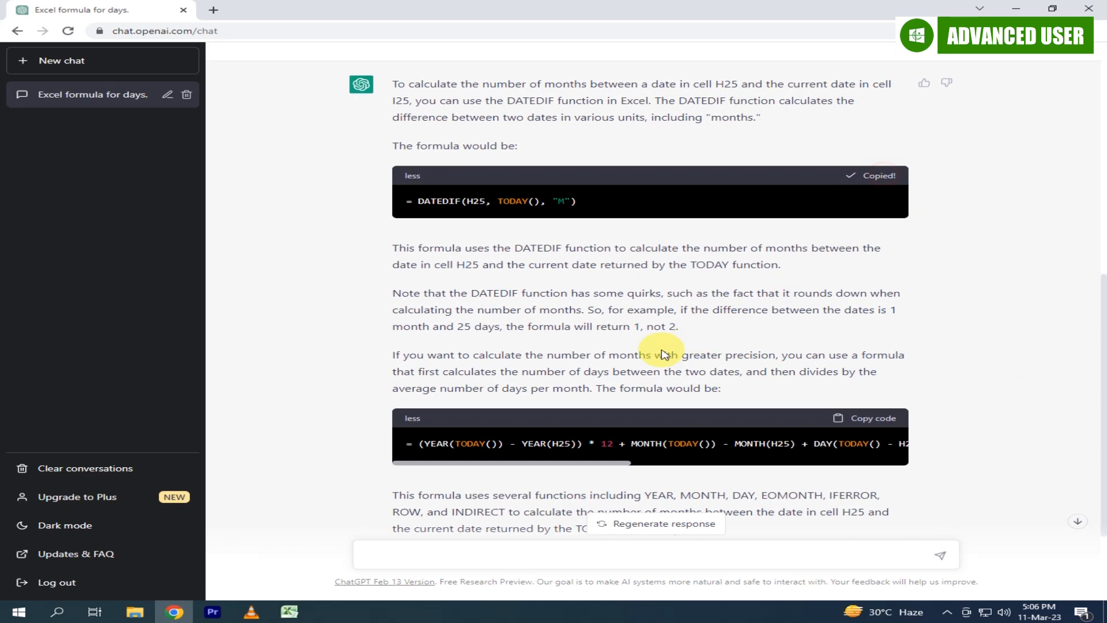
{"action": "left_click", "coordinate": [289, 615]}
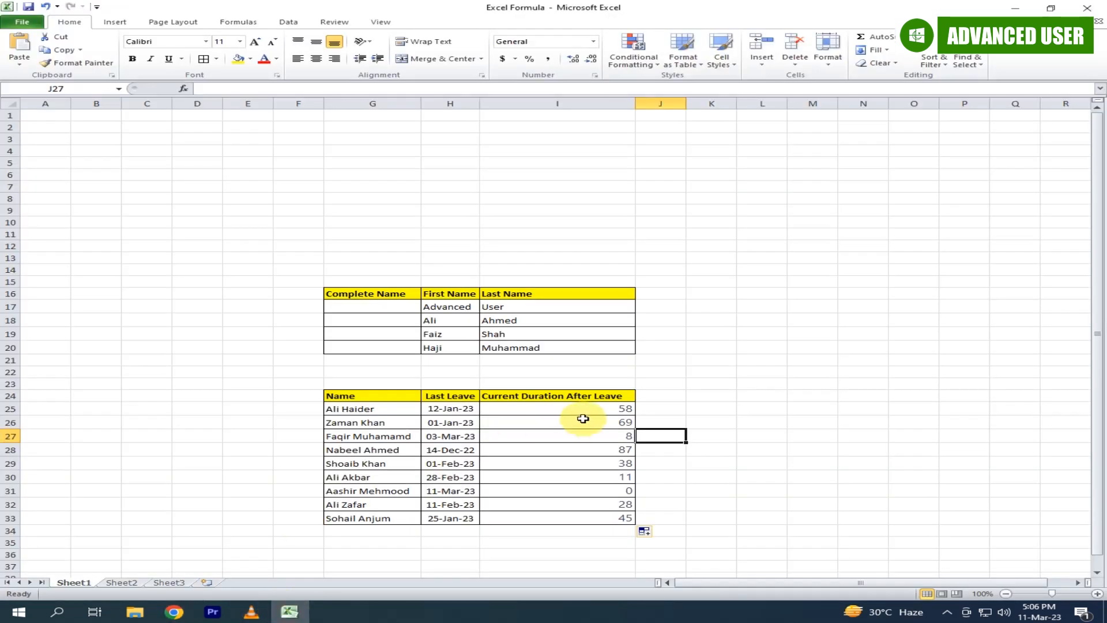
{"action": "left_click", "coordinate": [586, 411]}
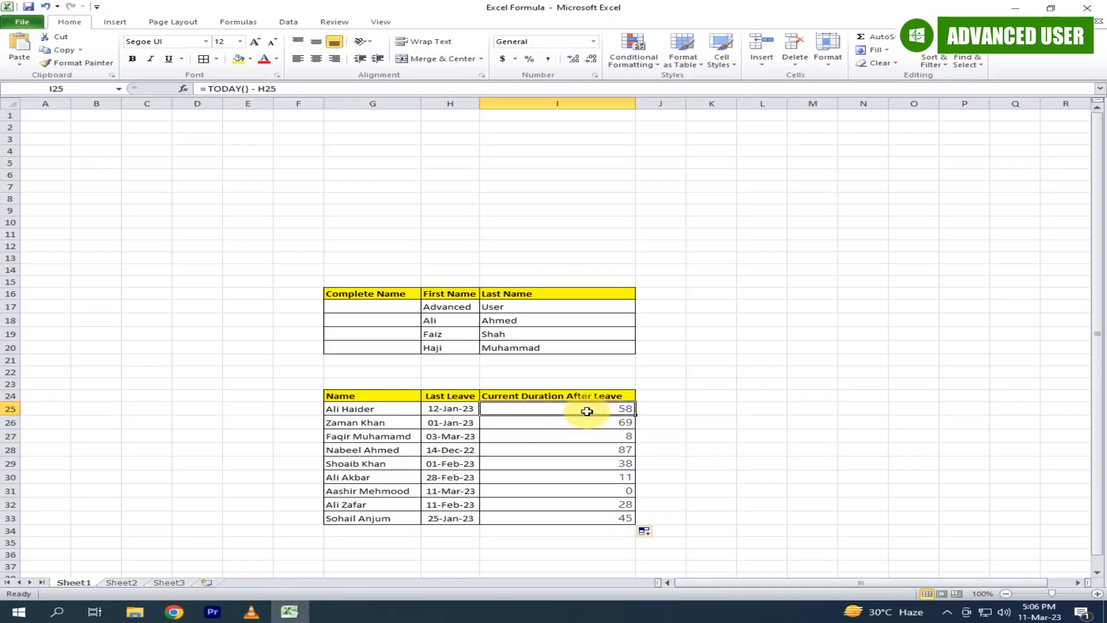
{"action": "key", "text": "ctrl+v"}
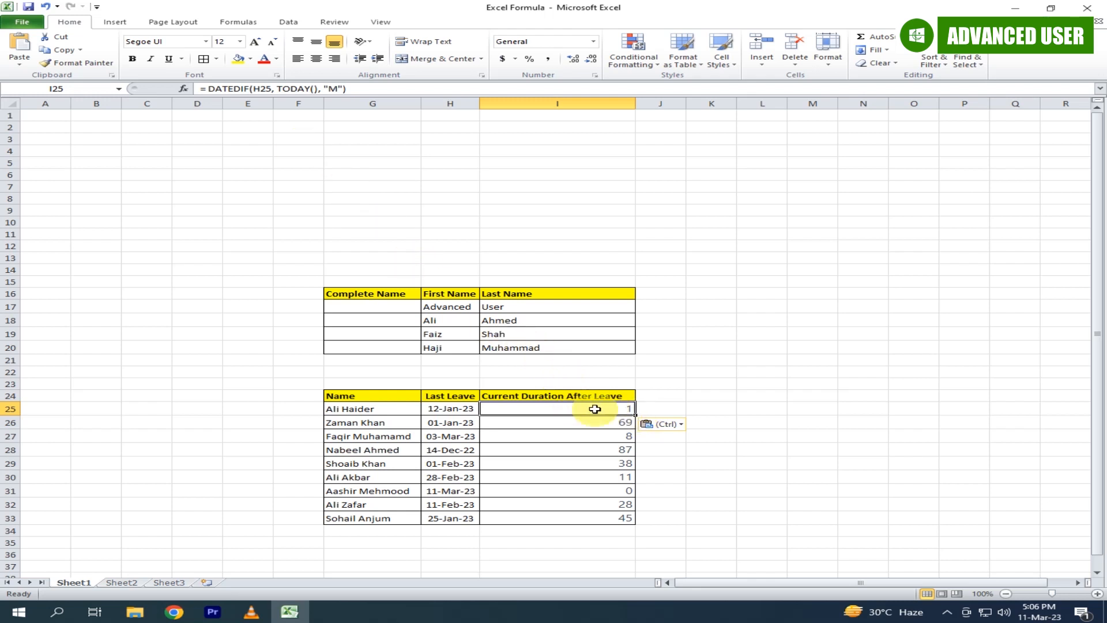
{"action": "double_click", "coordinate": [635, 416]}
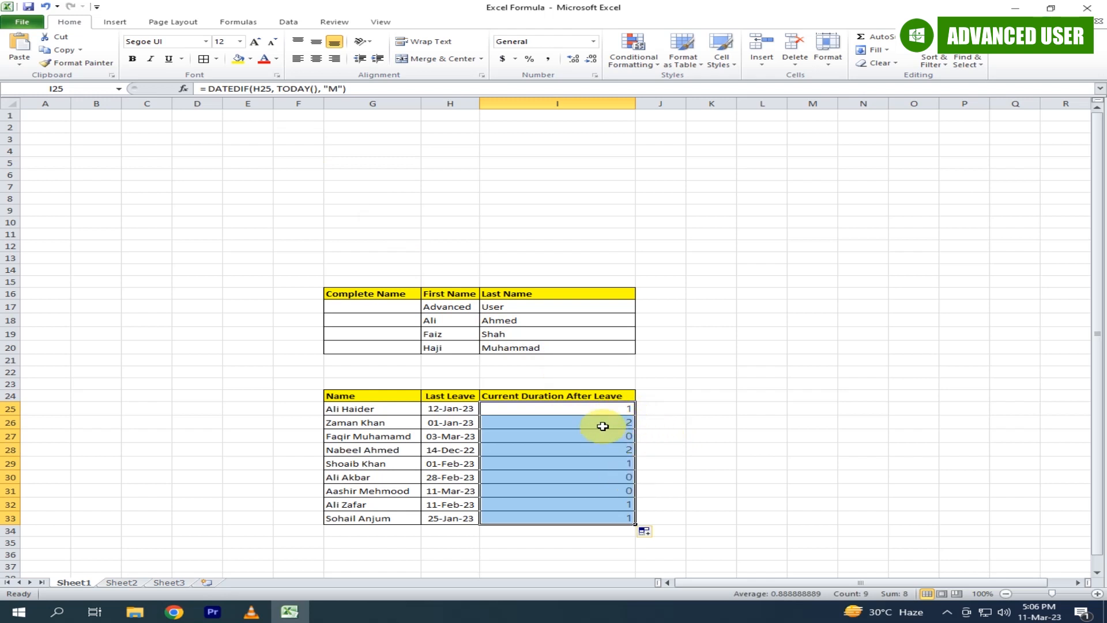
Copy ChatGPT's more precise months formula, starting with = (YEAR(TODAY()) - YEAR(H25)) * 12, into Excel cell I25 and fill it down to I33.
{"action": "key", "text": "alt+Tab"}
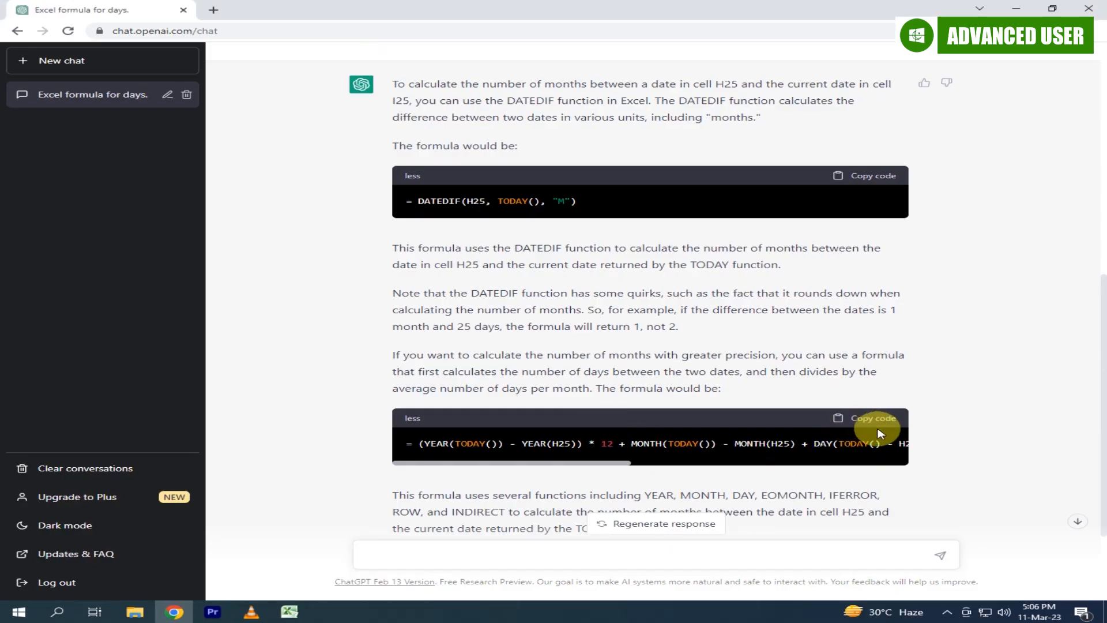
{"action": "key", "text": "alt+Tab"}
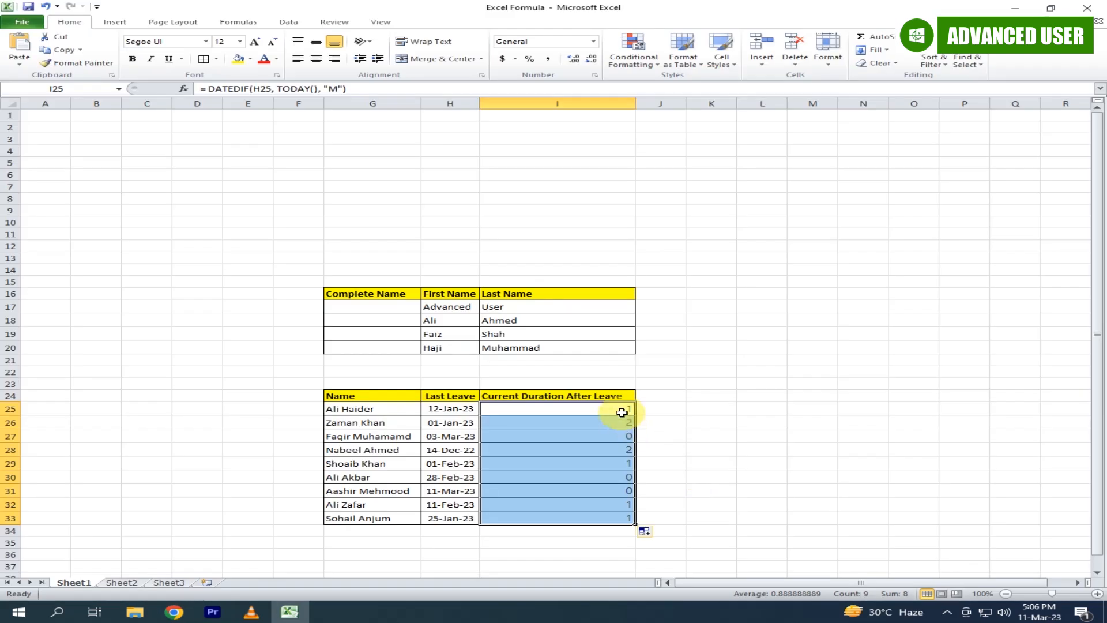
{"action": "left_click", "coordinate": [620, 412]}
{"action": "key", "text": "ctrl+v"}
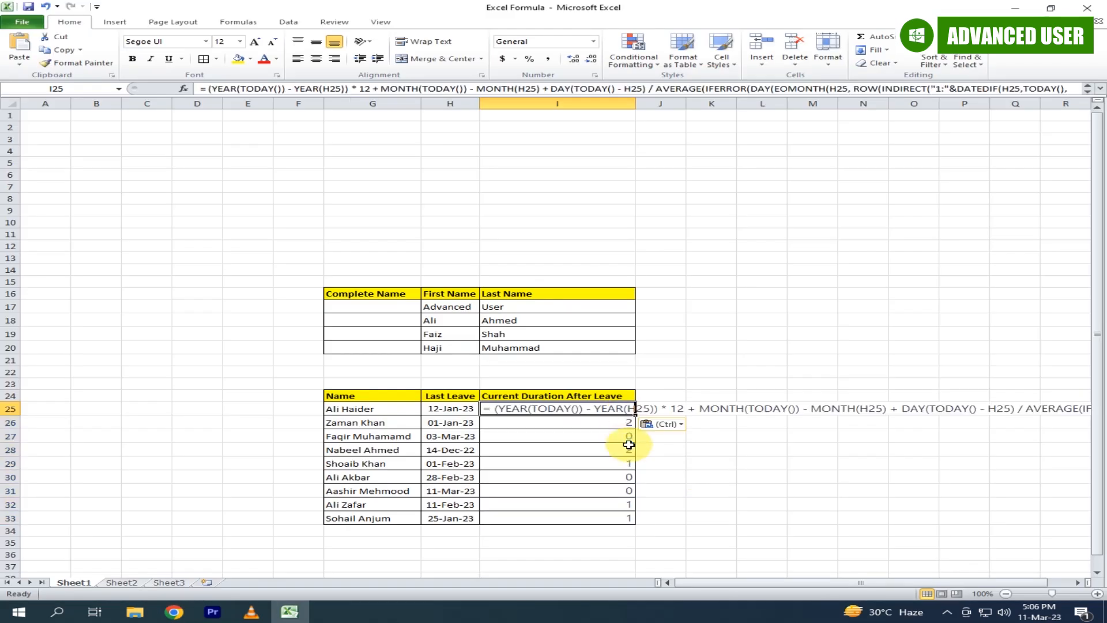
{"action": "double_click", "coordinate": [634, 417]}
{"action": "left_click", "coordinate": [744, 554]}
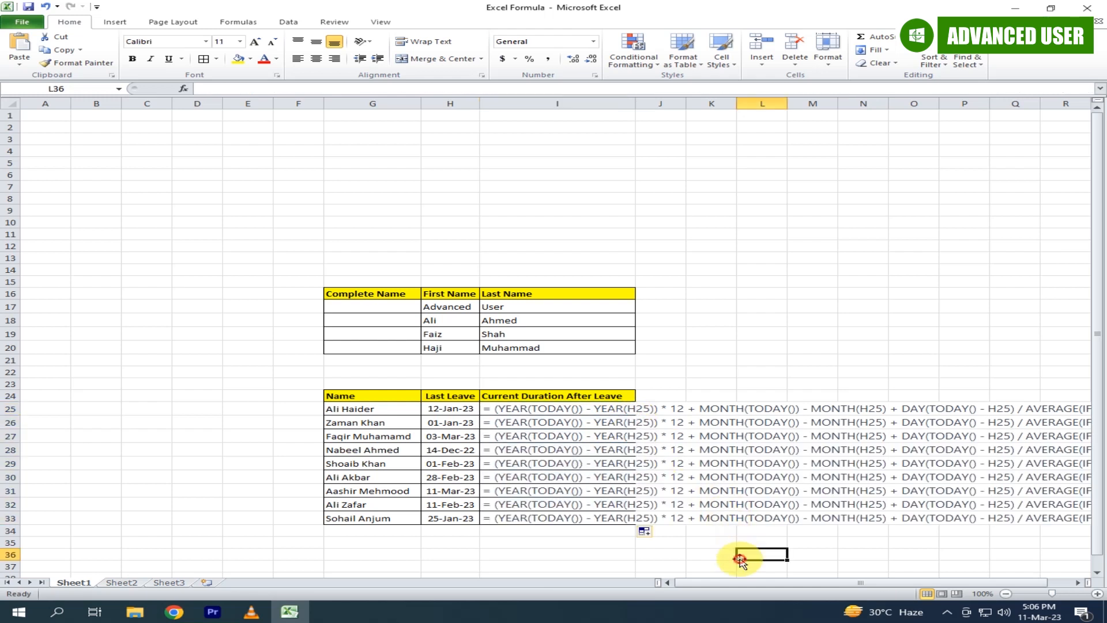
Clear the formula text from the Current Duration After Leave cells I25 to I33.
{"action": "left_click_drag", "start_coordinate": [556, 414], "coordinate": [599, 516]}
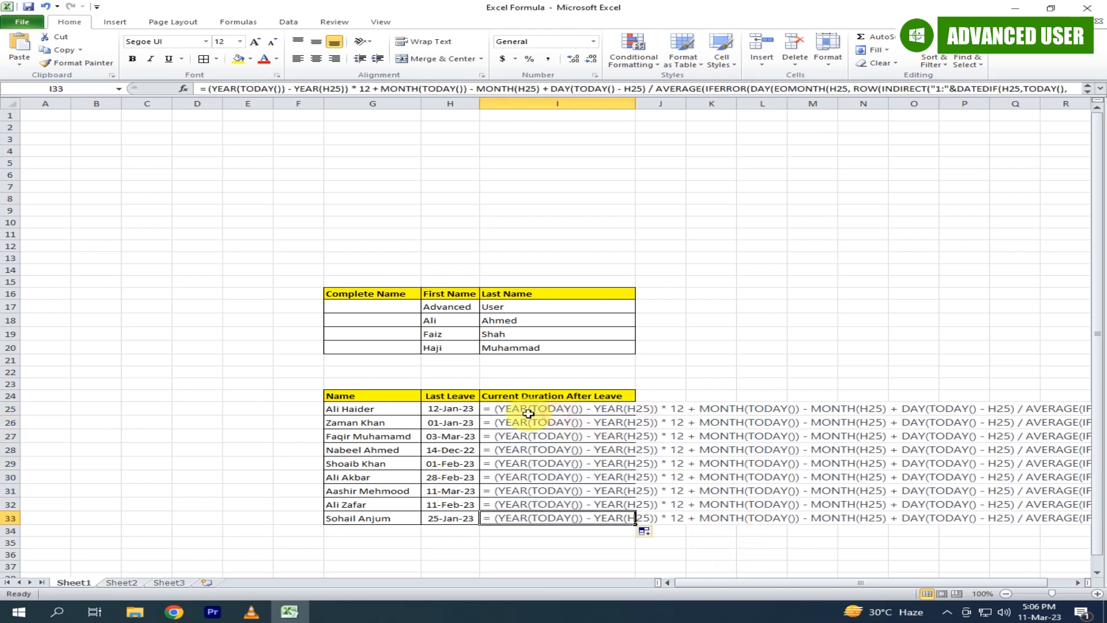
{"action": "key", "text": "Delete"}
{"action": "left_click", "coordinate": [600, 512]}
In ChatGPT, open the "I also want months" message for editing and copy the full text of the first question about days.
{"action": "key", "text": "alt+Tab"}
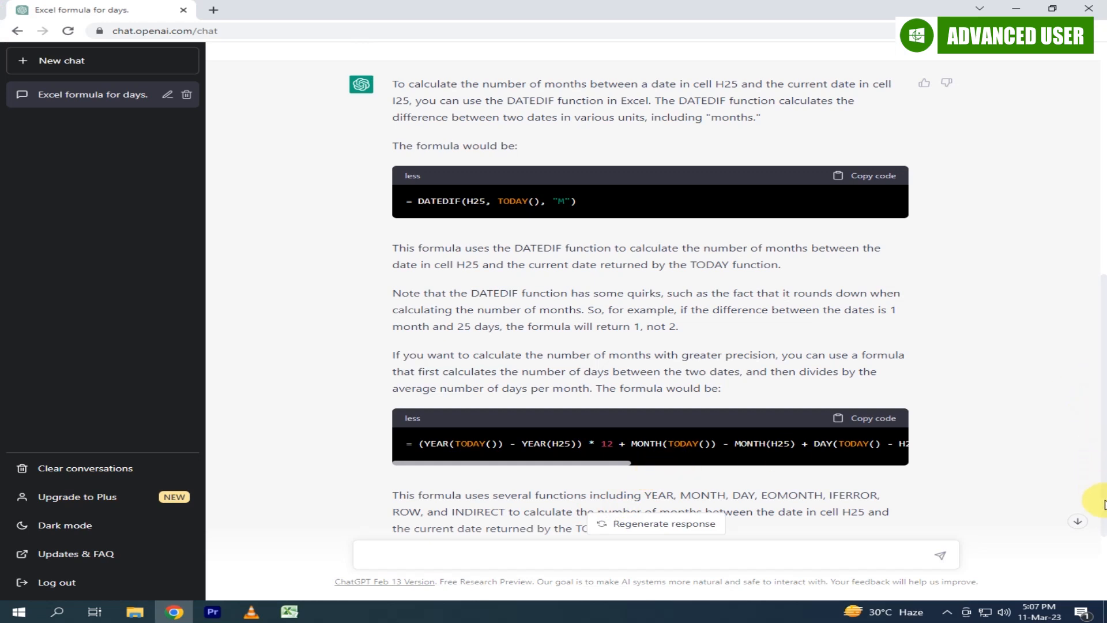
{"action": "left_click_drag", "start_coordinate": [1106, 507], "coordinate": [1104, 431]}
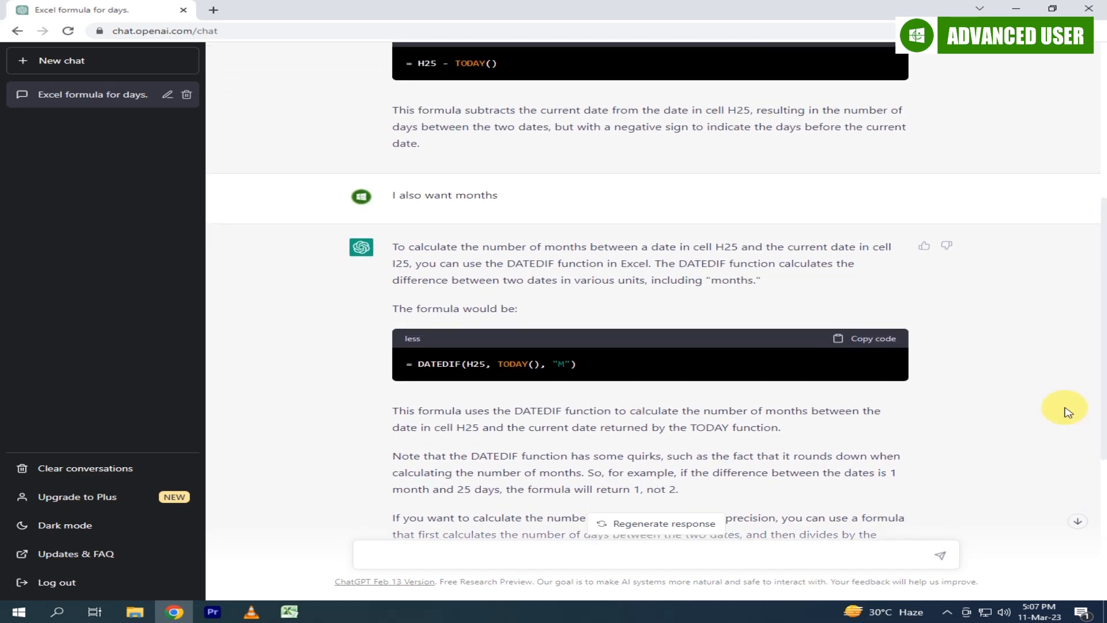
{"action": "left_click", "coordinate": [933, 192]}
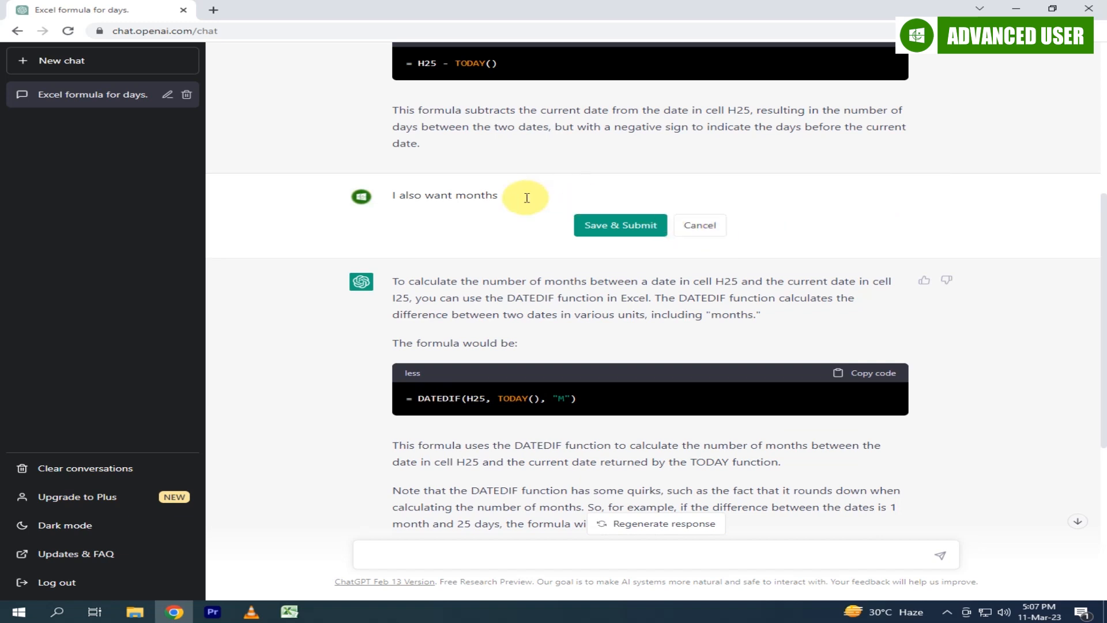
{"action": "left_click_drag", "start_coordinate": [519, 198], "coordinate": [383, 198]}
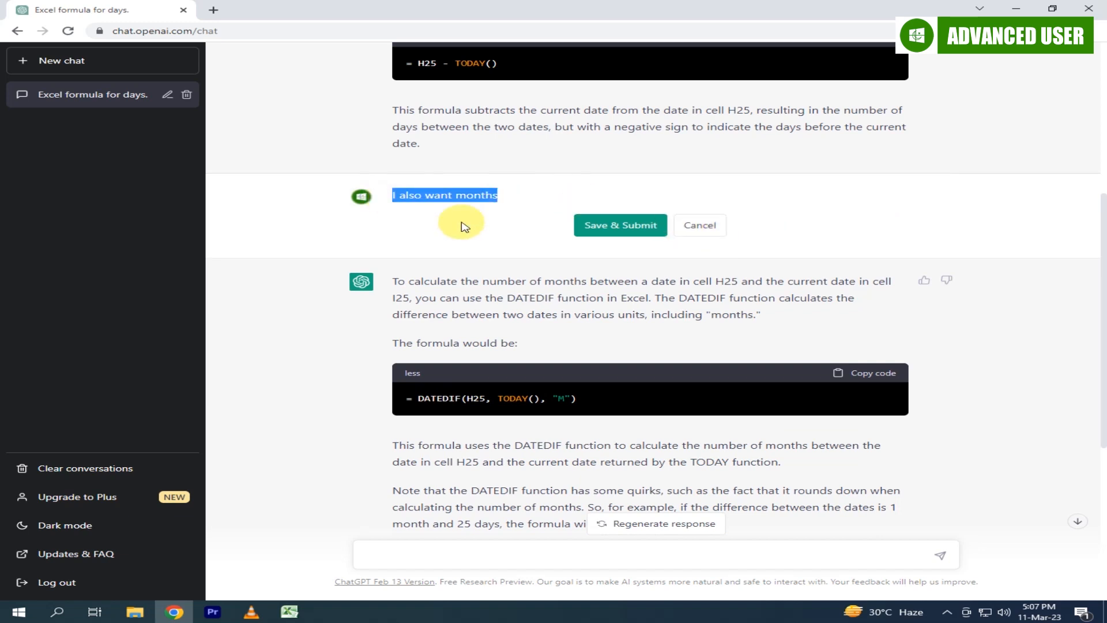
{"action": "left_click_drag", "start_coordinate": [1102, 427], "coordinate": [1104, 280]}
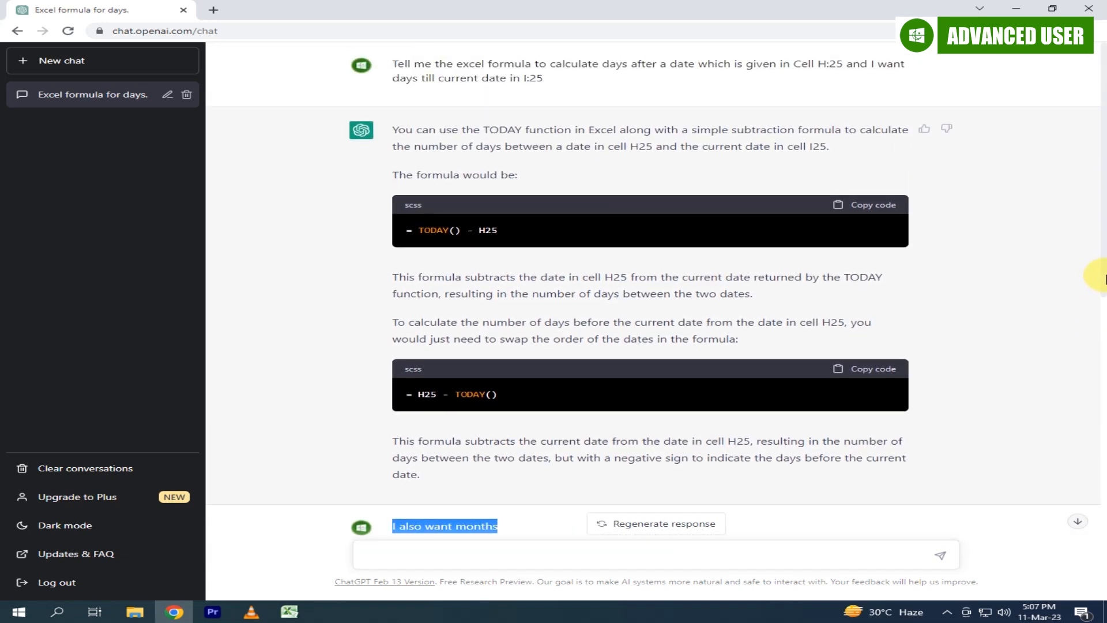
{"action": "left_click_drag", "start_coordinate": [395, 60], "coordinate": [544, 78]}
{"action": "key", "text": "ctrl+c"}
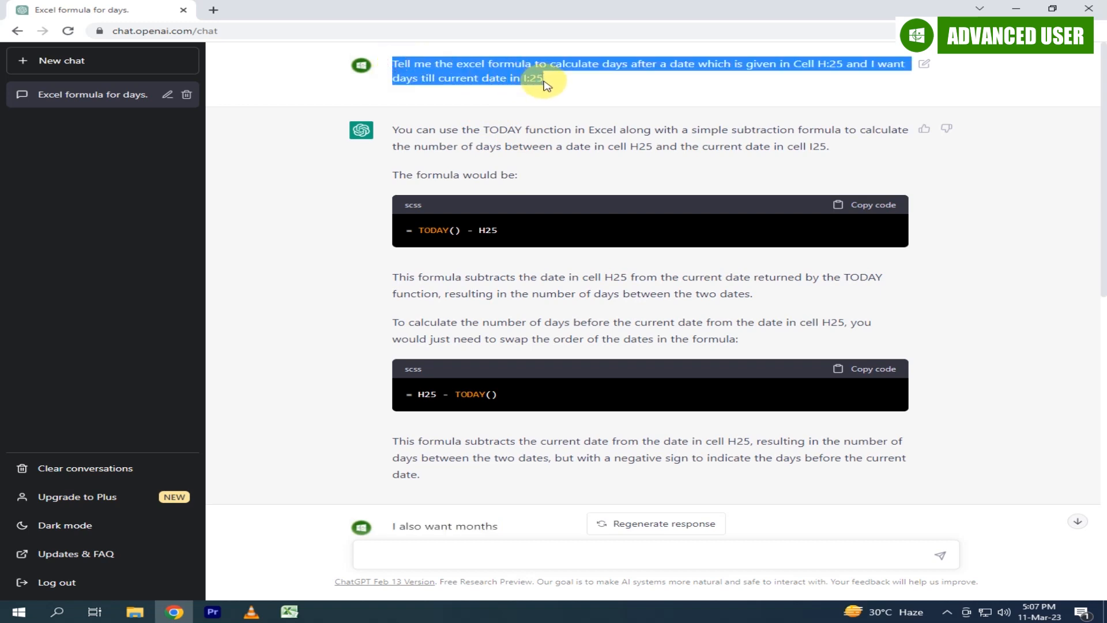
Replace the "I also want months" message with the copied question, insert "months and" before "days after a date", and resubmit it.
{"action": "left_click", "coordinate": [495, 522]}
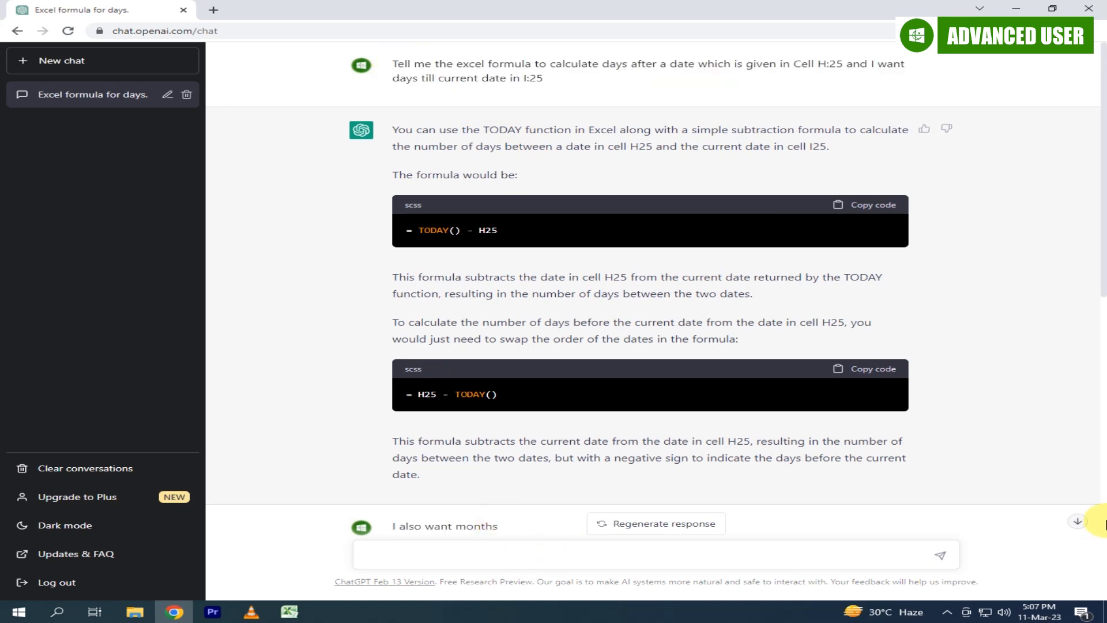
{"action": "left_click_drag", "start_coordinate": [1104, 288], "coordinate": [1105, 359]}
{"action": "left_click", "coordinate": [508, 384]}
{"action": "key", "text": "ctrl+a"}
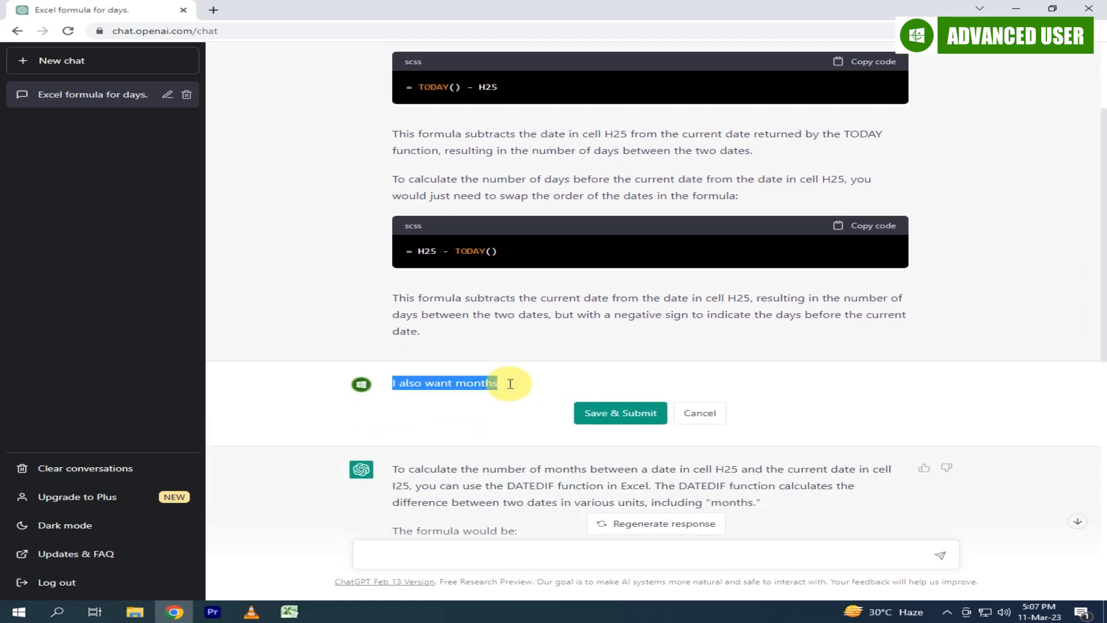
{"action": "key", "text": "ctrl+v"}
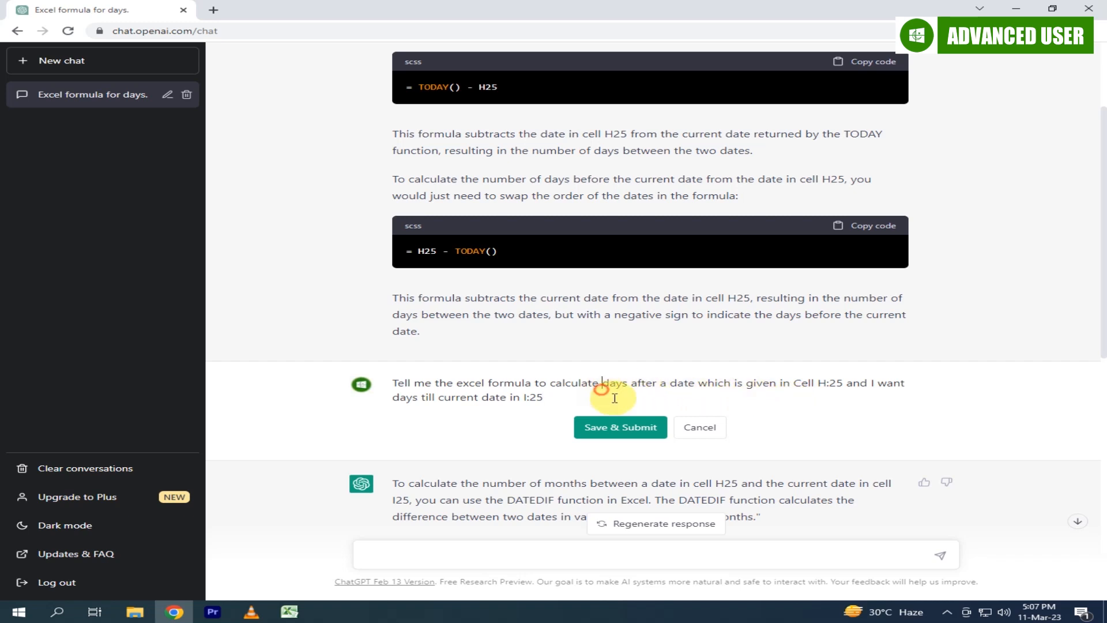
{"action": "type", "text": "months and"}
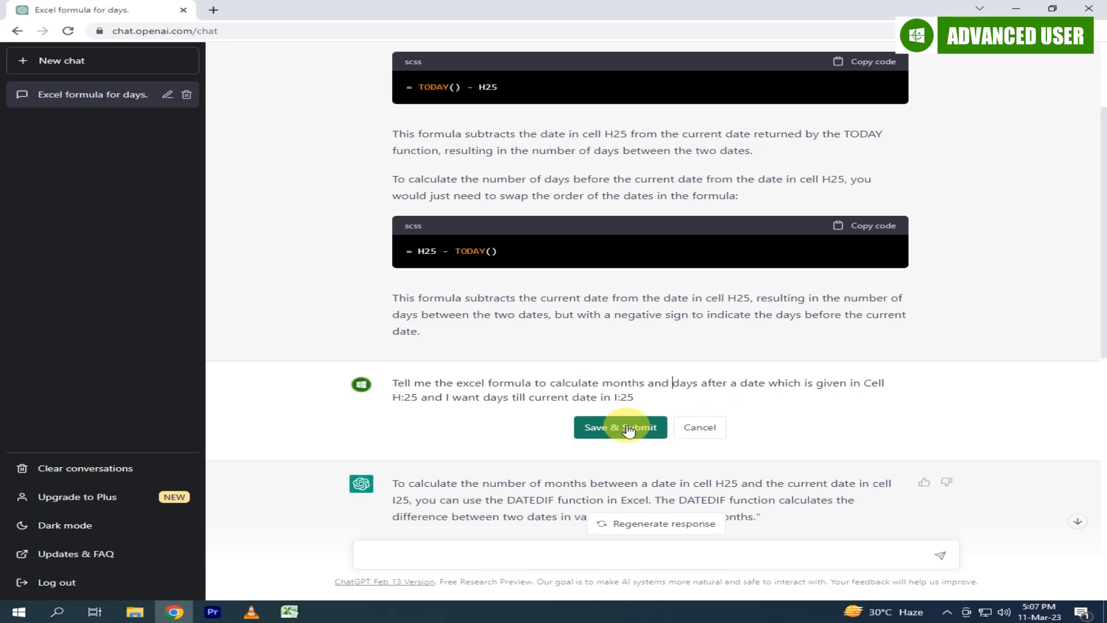
{"action": "left_click", "coordinate": [629, 427]}
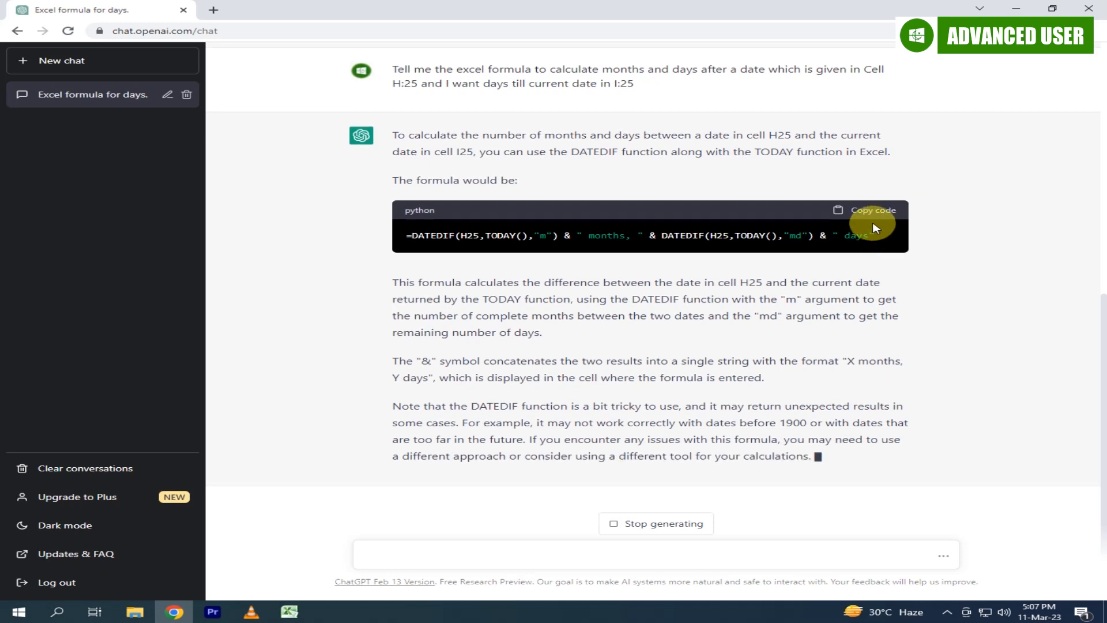
Copy ChatGPT's formula =DATEDIF(H25,TODAY(),"m") & " months, " & DATEDIF(H25,TODAY(),"md") & " days" into Excel cell I25.
{"action": "left_click", "coordinate": [870, 211]}
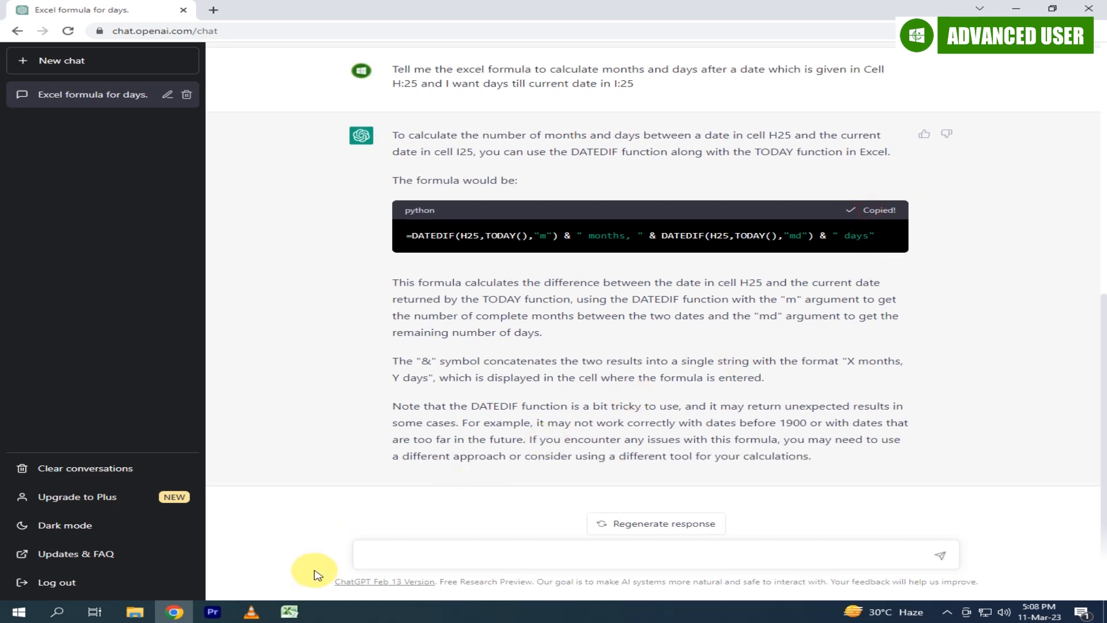
{"action": "left_click", "coordinate": [296, 612]}
{"action": "left_click", "coordinate": [525, 410]}
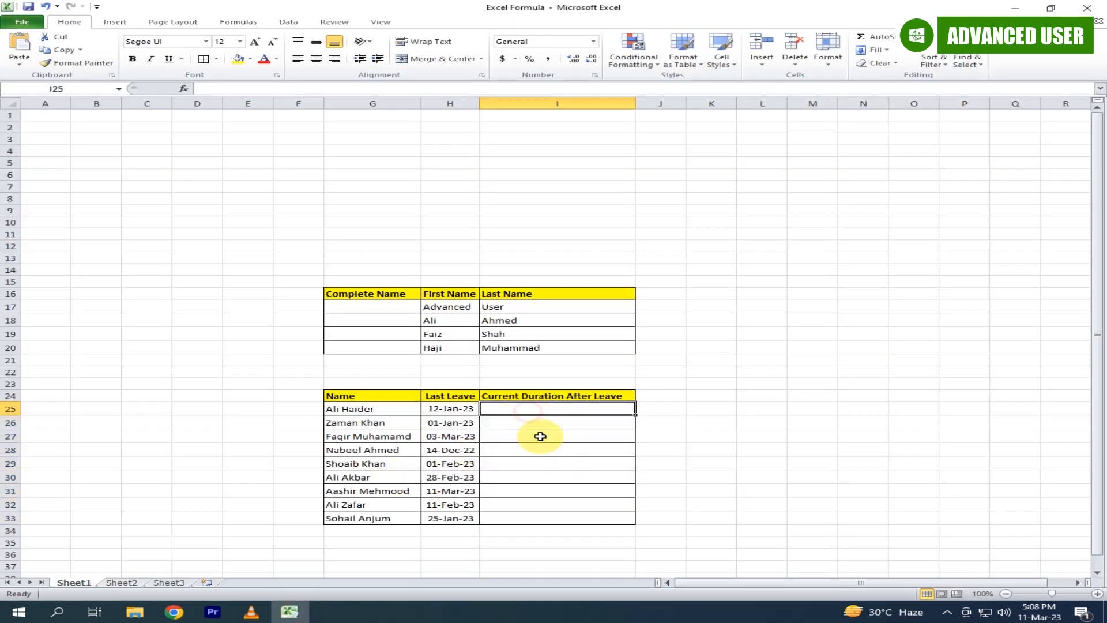
{"action": "key", "text": "ctrl+v"}
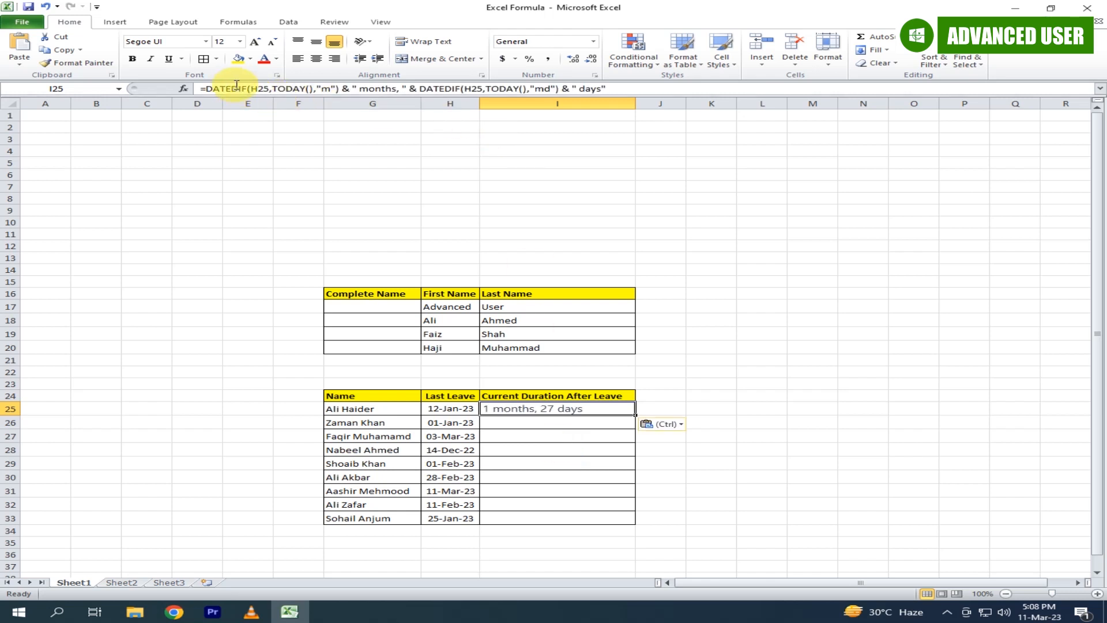
Fill the months-and-days formula from I25 down to I33 and center the Current Duration After Leave values horizontally.
{"action": "double_click", "coordinate": [638, 415]}
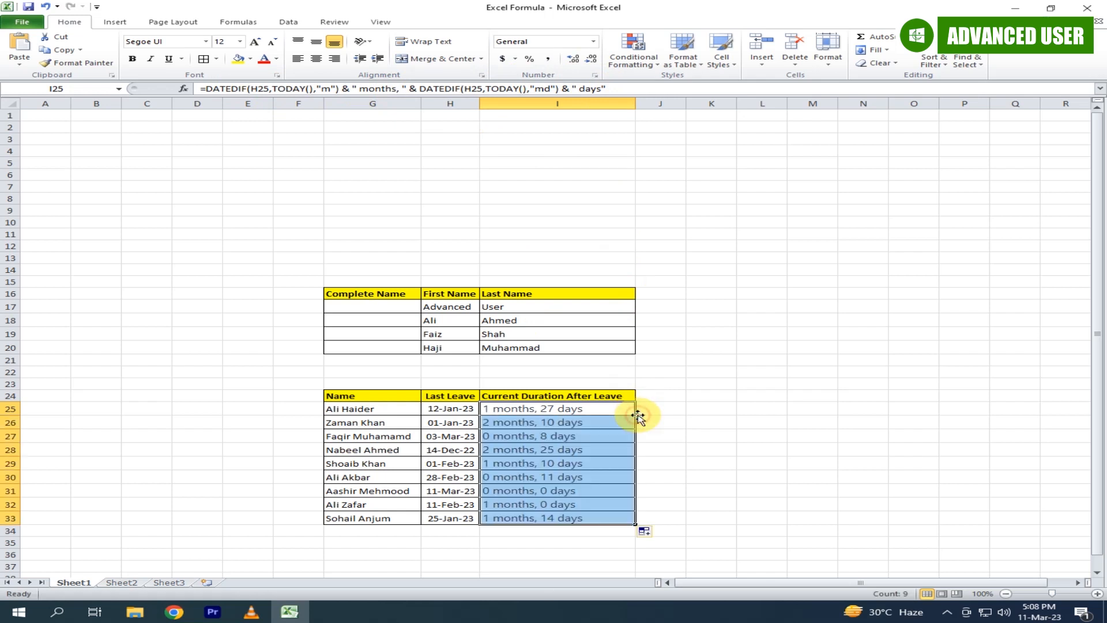
{"action": "left_click", "coordinate": [672, 462]}
{"action": "left_click_drag", "start_coordinate": [524, 411], "coordinate": [528, 513]}
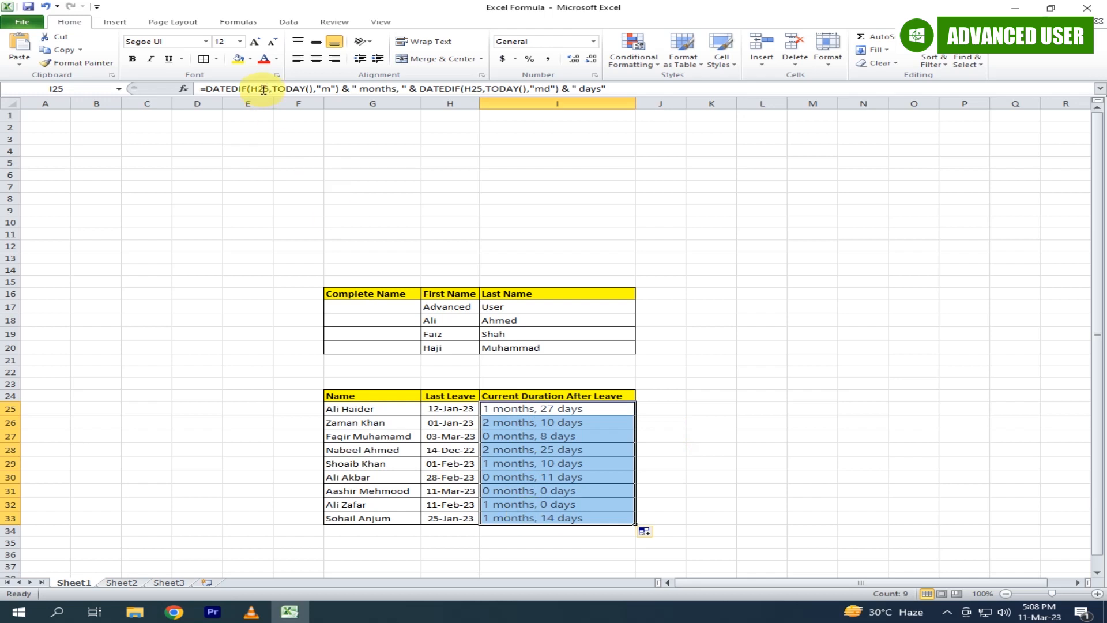
{"action": "left_click", "coordinate": [316, 58]}
{"action": "left_click", "coordinate": [697, 439]}
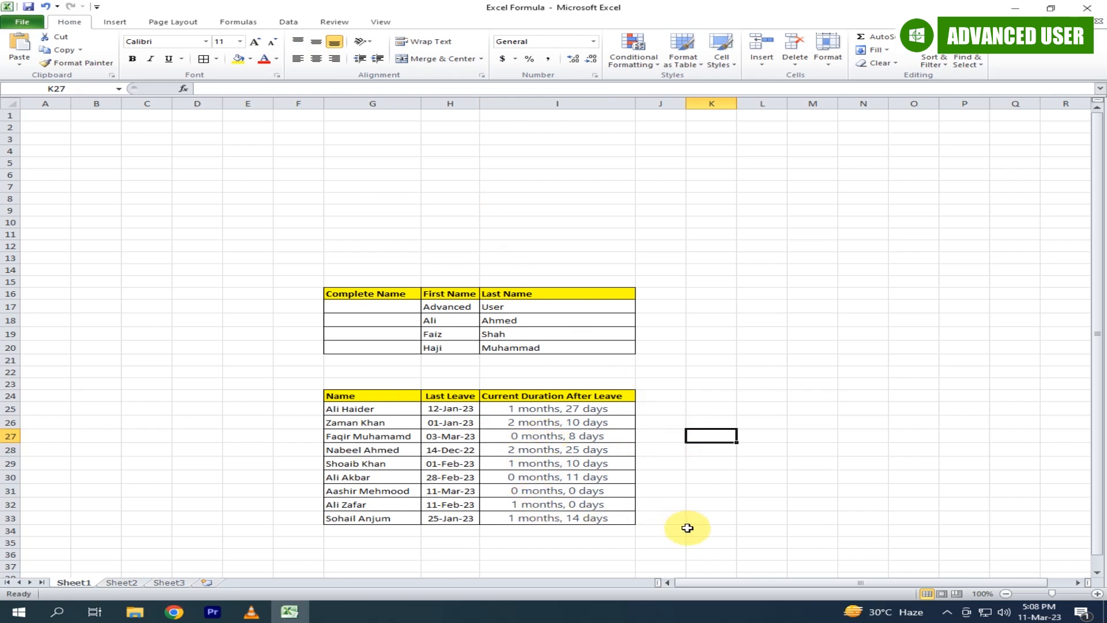
Switch to ChatGPT in the browser, review its explanation below the months-and-days DATEDIF formula, and close the browser window.
{"action": "left_click", "coordinate": [176, 613]}
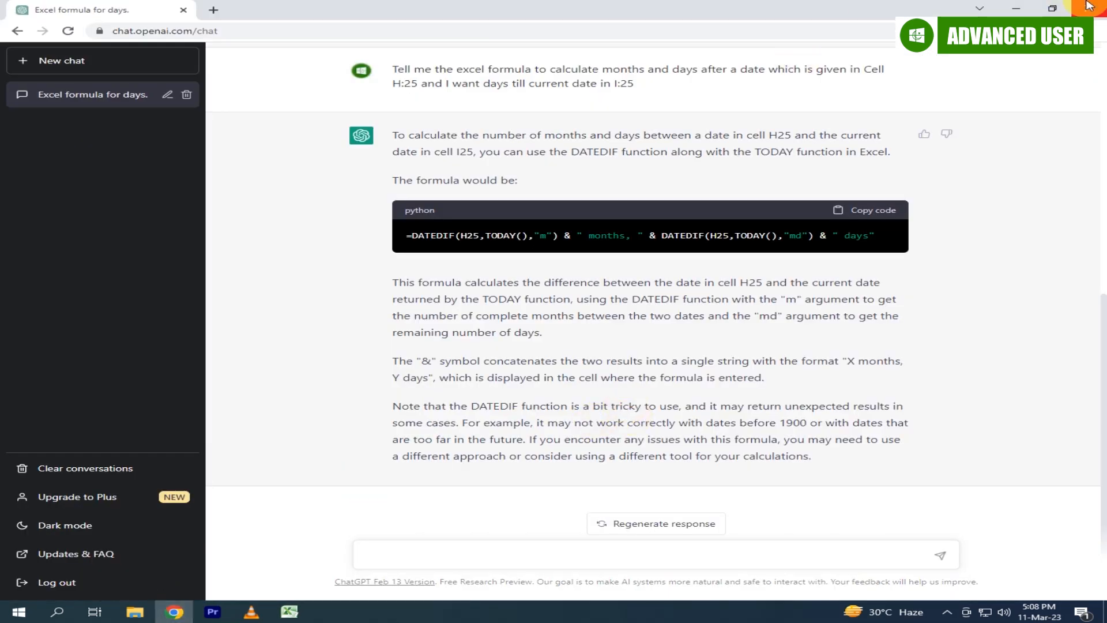
{"action": "left_click_drag", "start_coordinate": [399, 283], "coordinate": [869, 473]}
{"action": "left_click", "coordinate": [874, 369]}
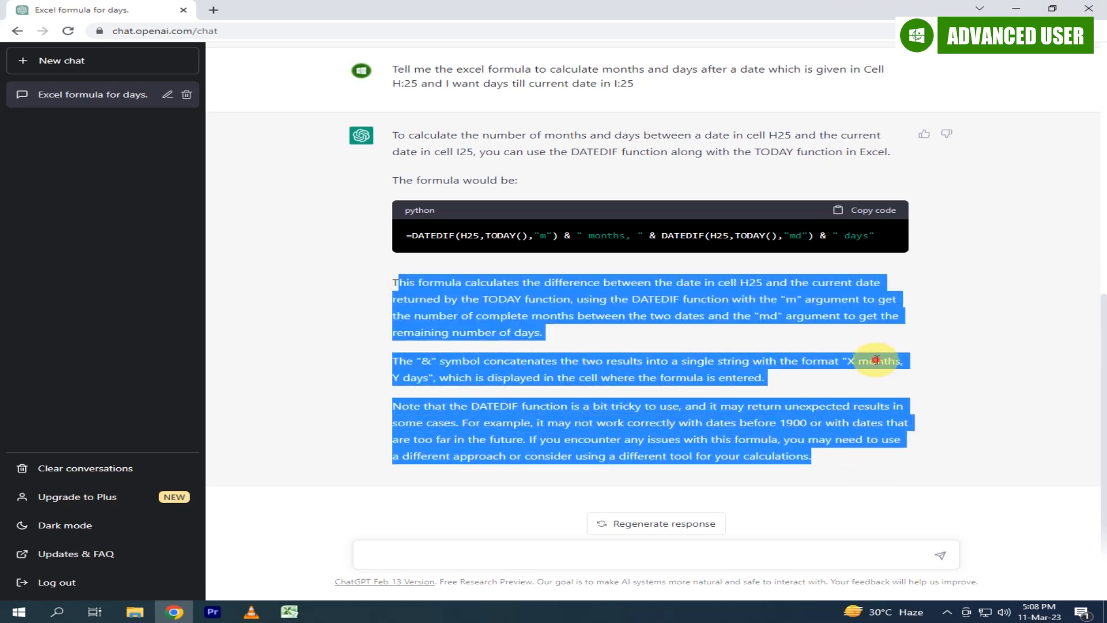
{"action": "left_click", "coordinate": [1102, 16]}
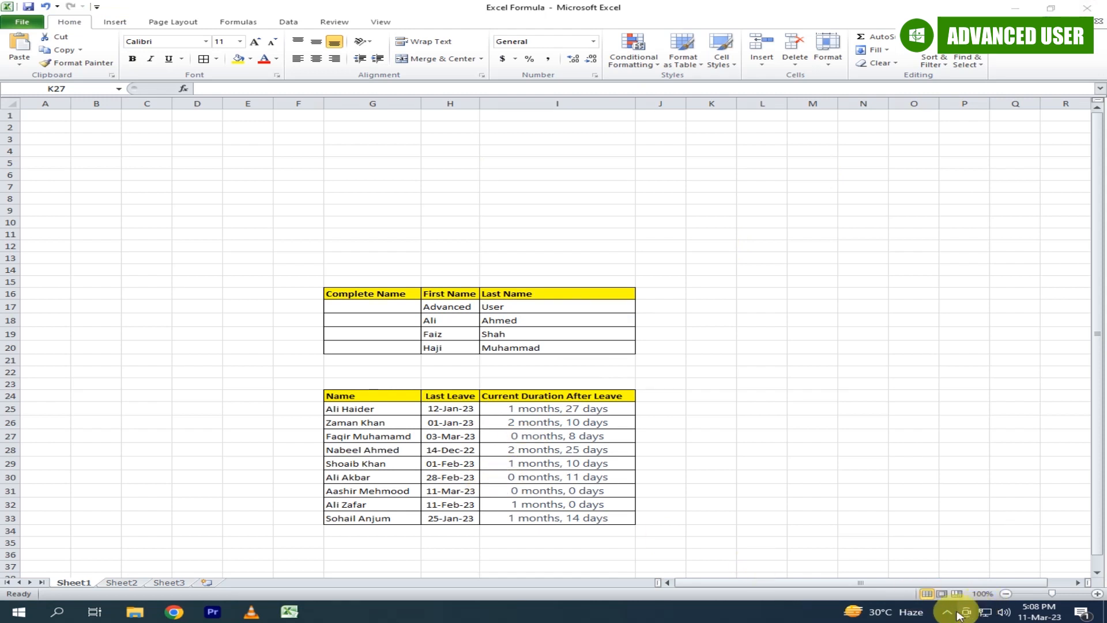